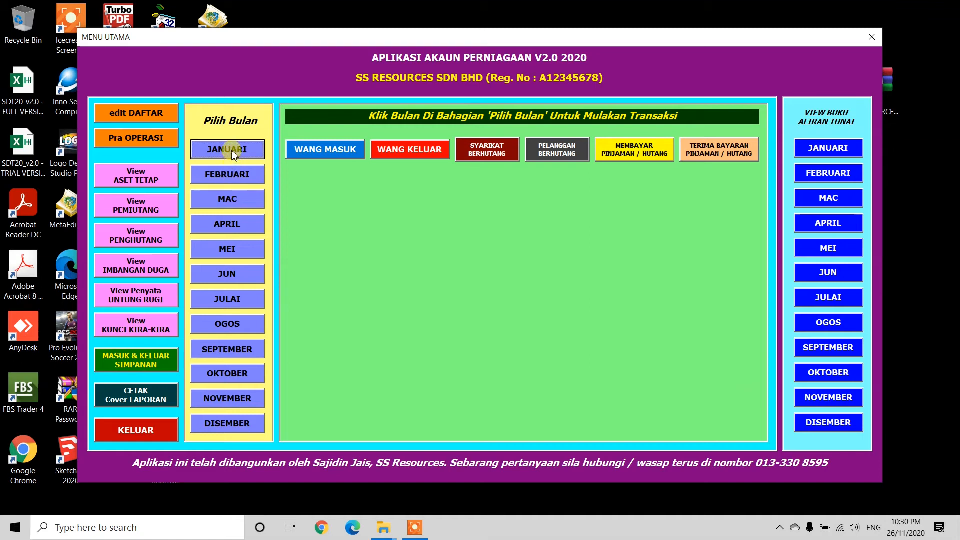
Step: Open the company debt record for March and set the latest purchase date to 12 Mar 2020
click(232, 201)
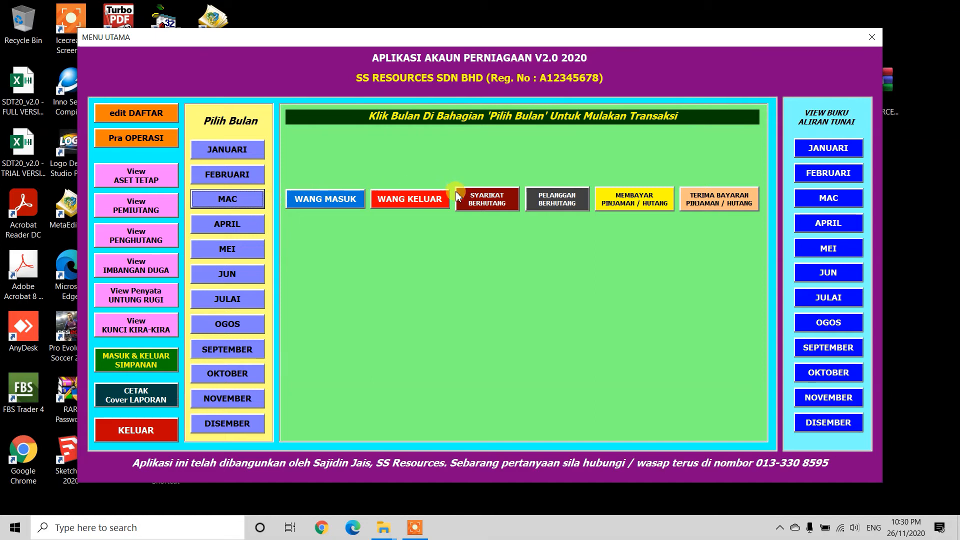
click(488, 200)
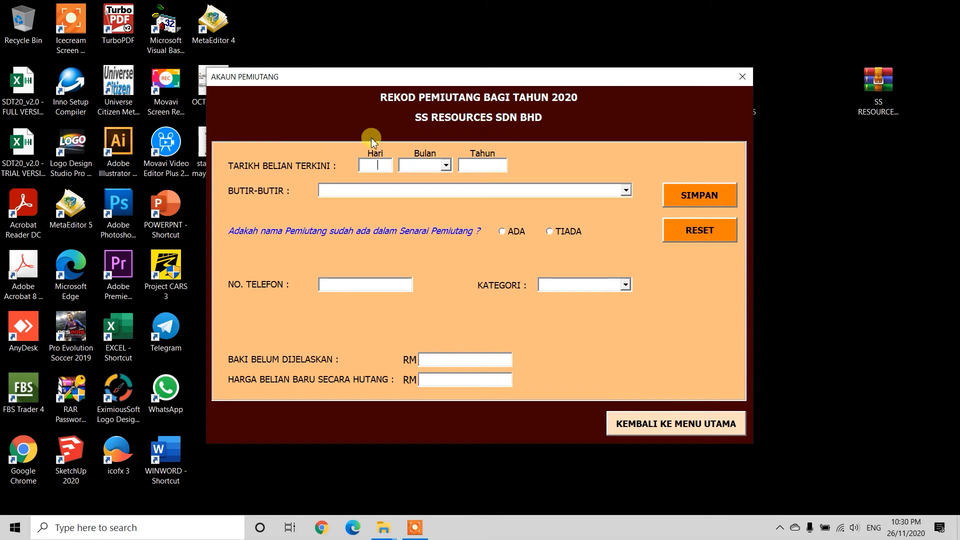
click(446, 166)
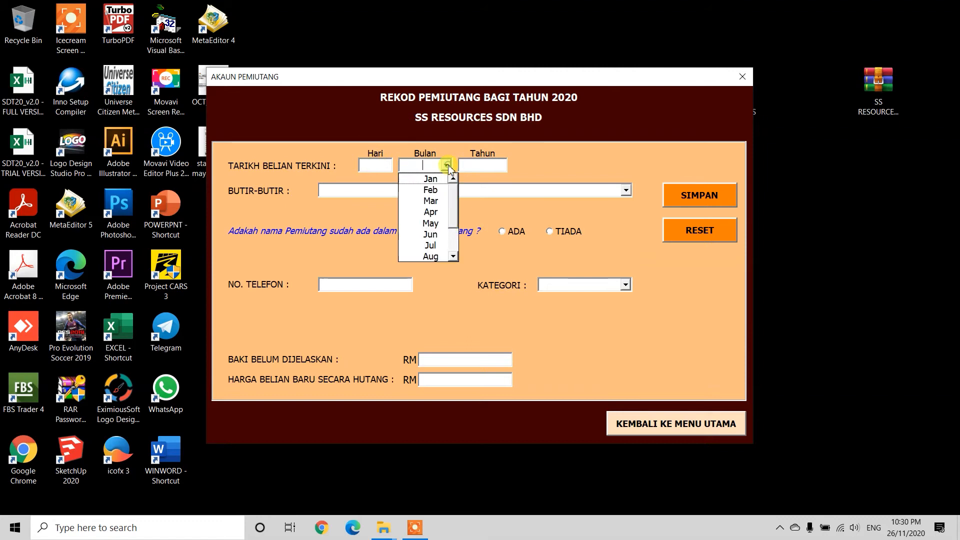
click(431, 202)
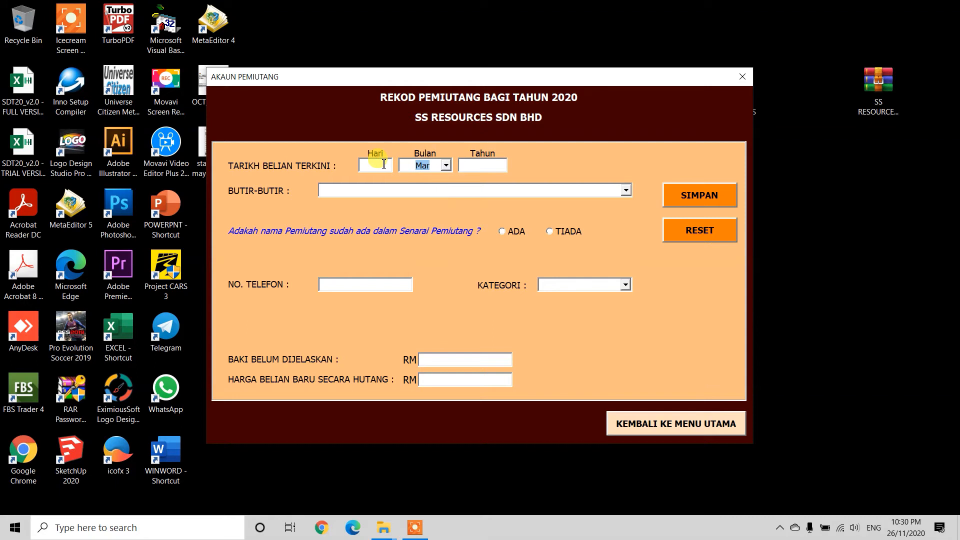
click(383, 165)
text(12)
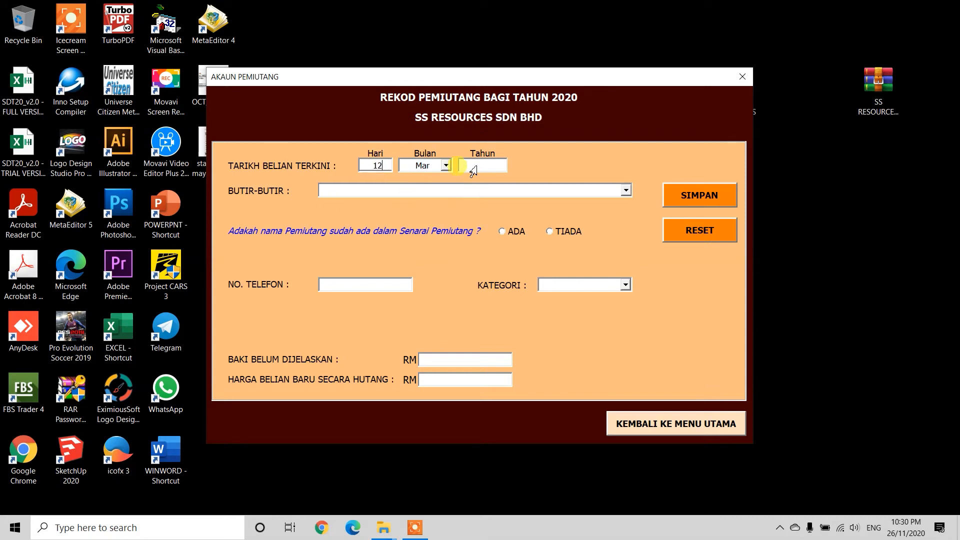
click(474, 167)
text(2020)
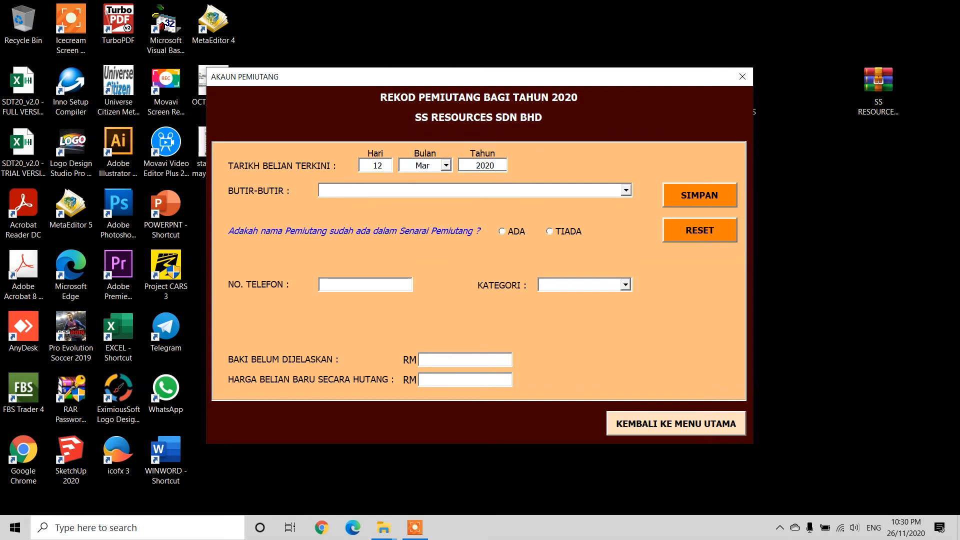
Step: Set the transaction details to "Membeli Barang Jualan Secara Hutang" and mark the creditor as TIADA in the creditor list
click(625, 190)
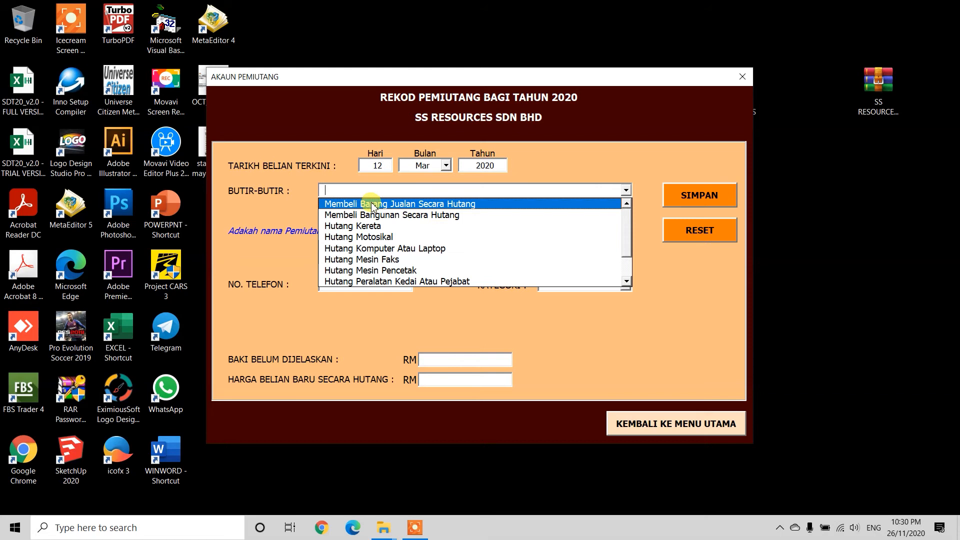
click(401, 205)
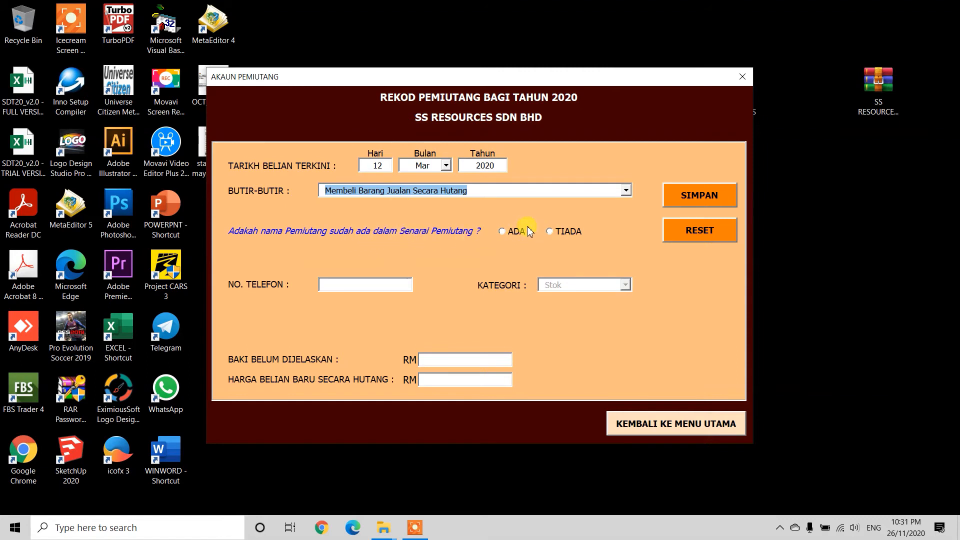
click(556, 231)
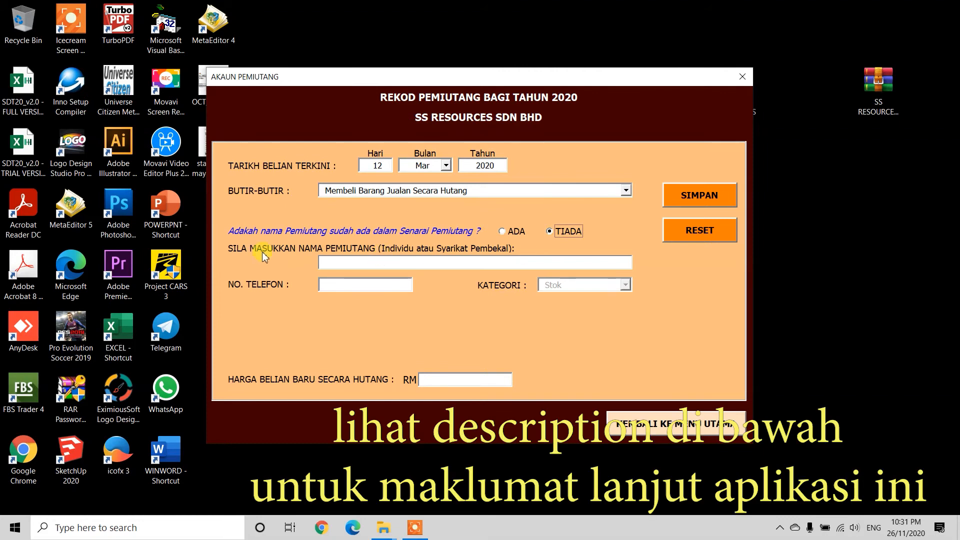
Step: Enter "Sykt Permai" as the name of the new creditor
click(360, 264)
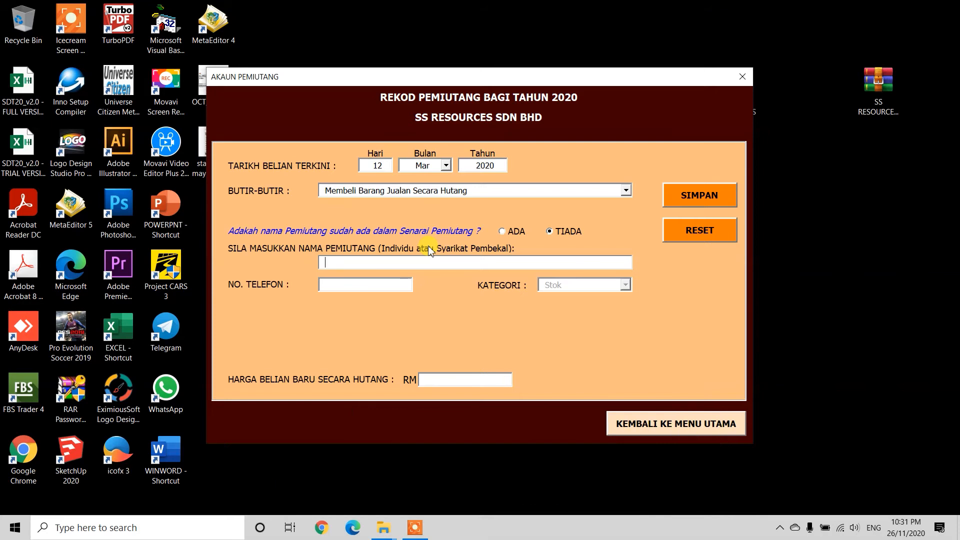
text(Sykt)
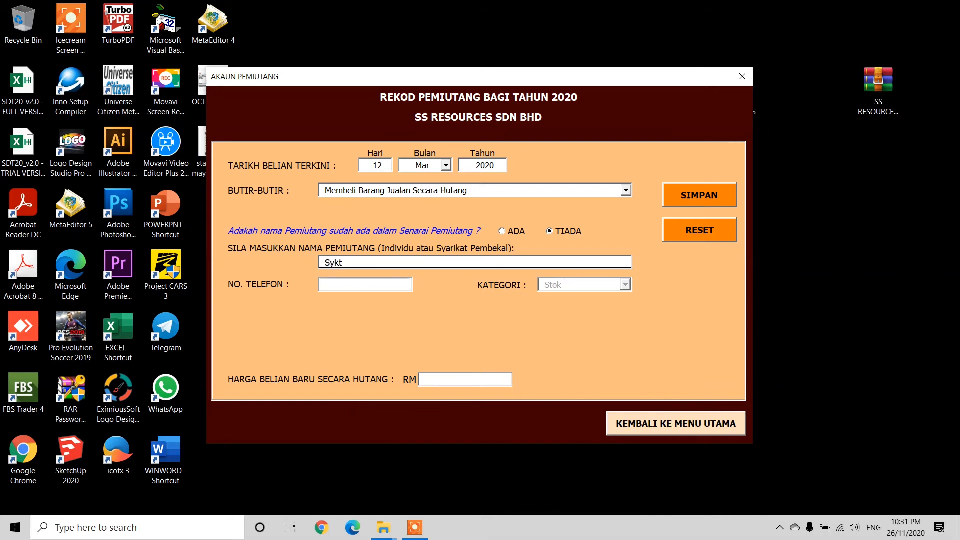
text( Permai)
Step: Enter the creditor's phone number and set the new credit purchase price to RM 2000
click(328, 283)
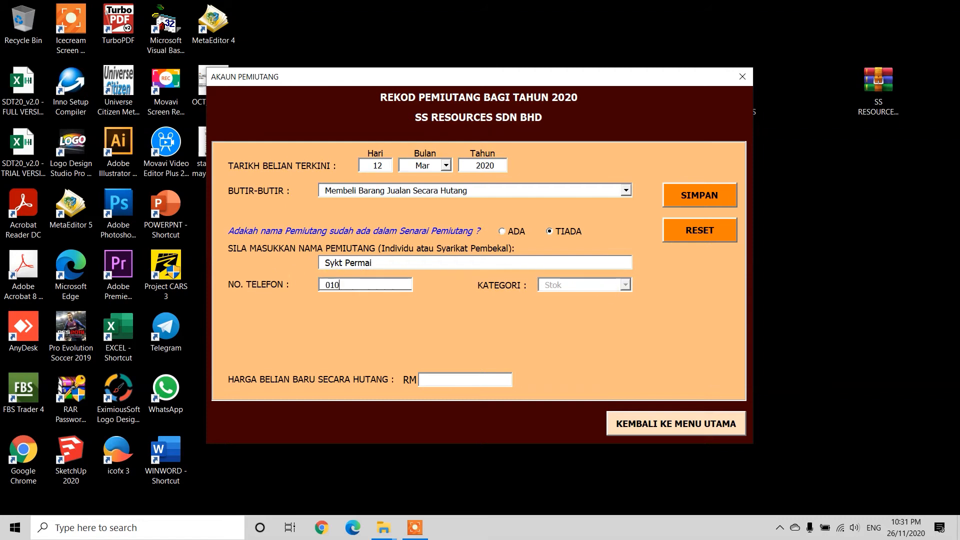
click(471, 382)
text(2000)
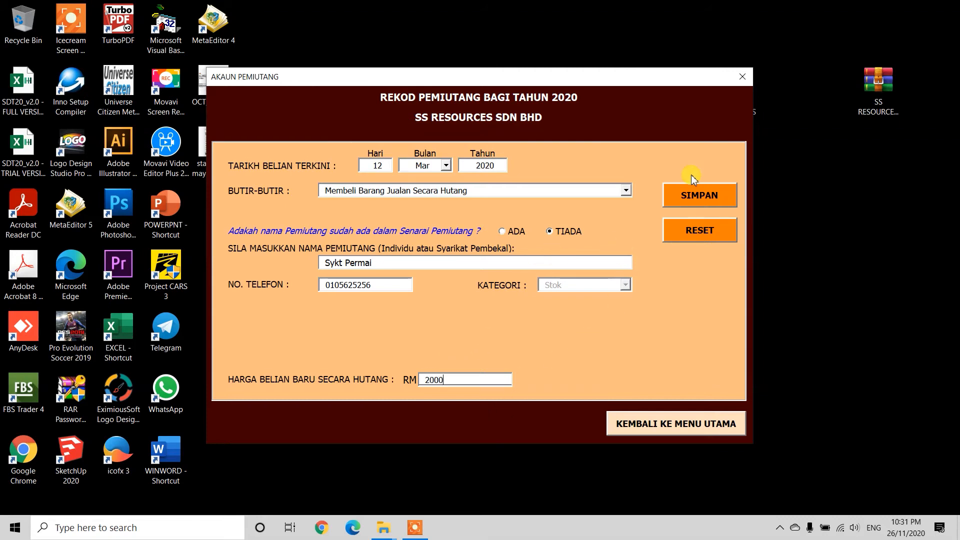
Step: Save the March creditor record and return to the main menu
click(706, 206)
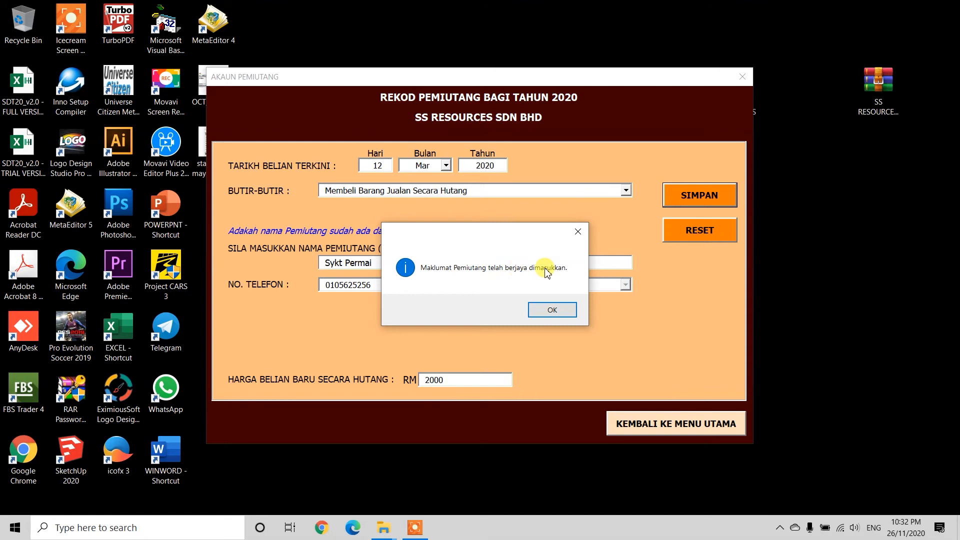
click(550, 309)
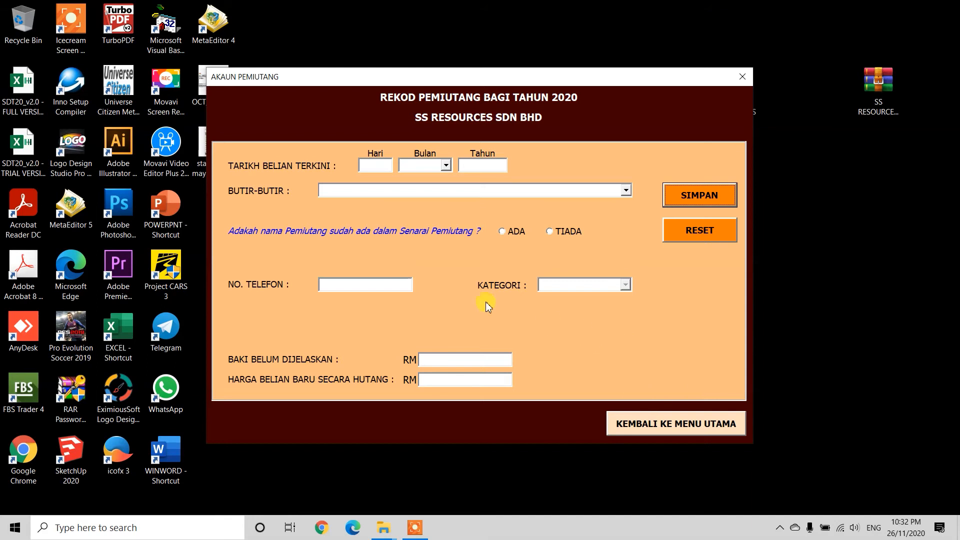
click(666, 424)
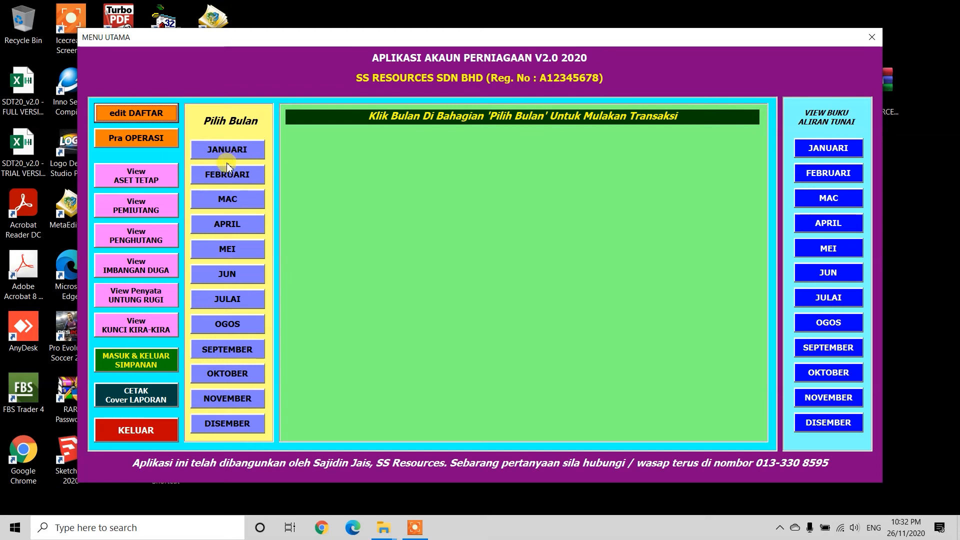
Step: In April's money-out record, choose "Membeli Barang Jualan Secara Hutang" and go to the credit purchase form
click(228, 225)
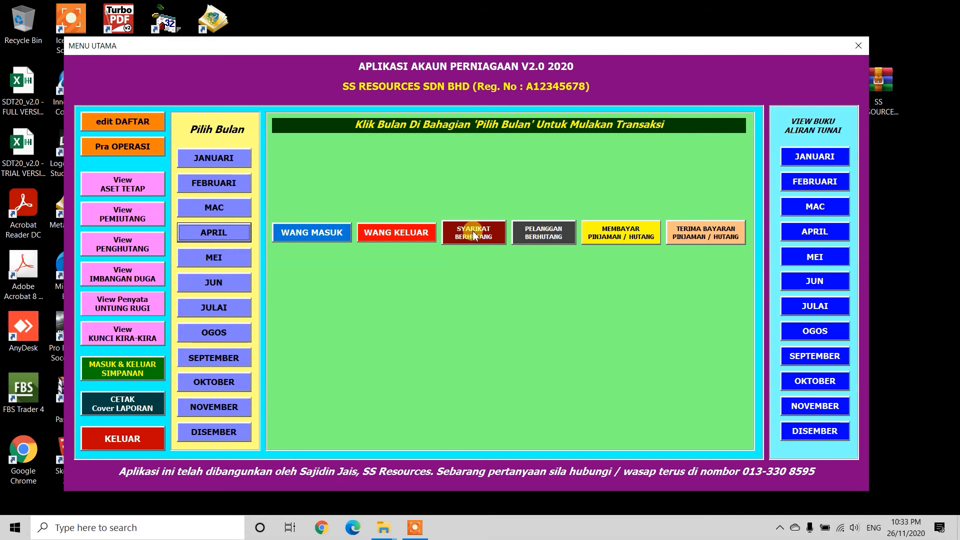
click(387, 229)
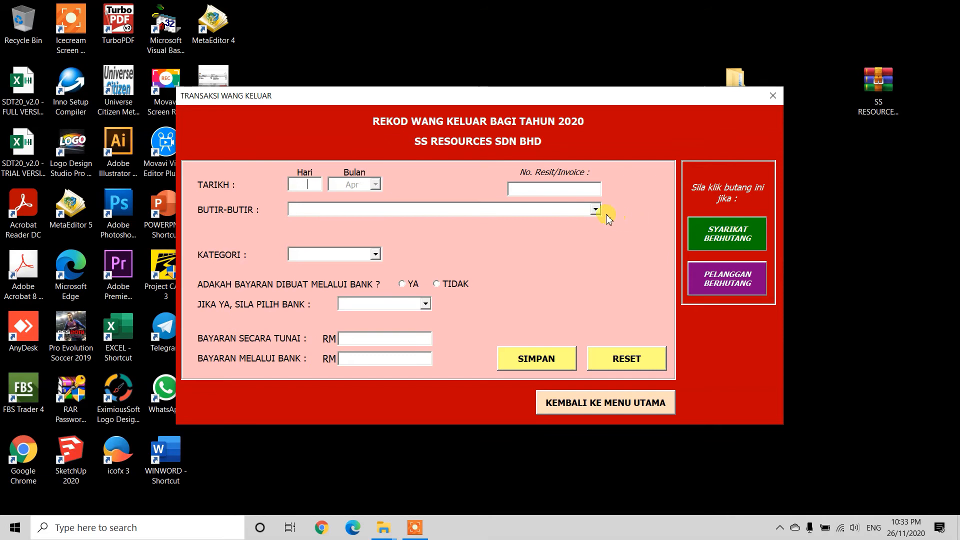
click(565, 211)
click(595, 209)
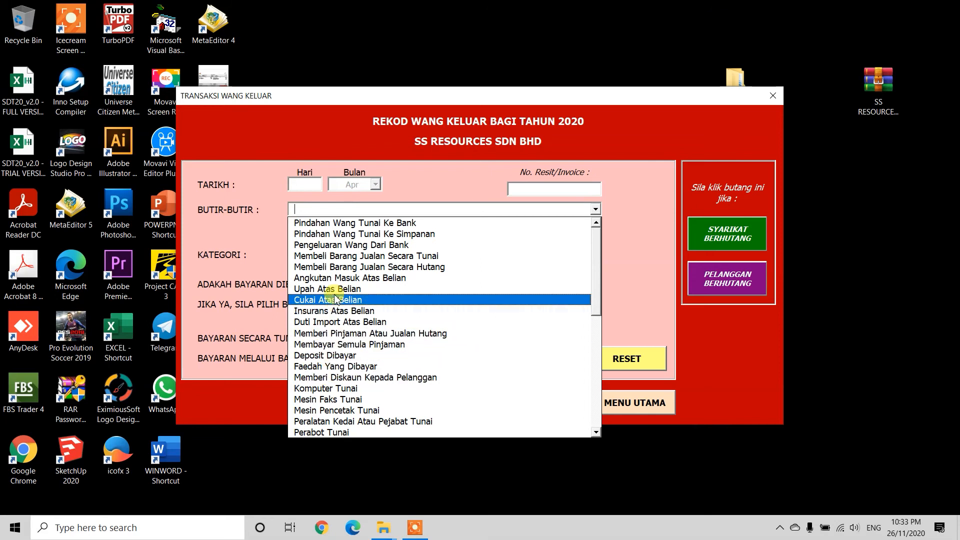
click(429, 267)
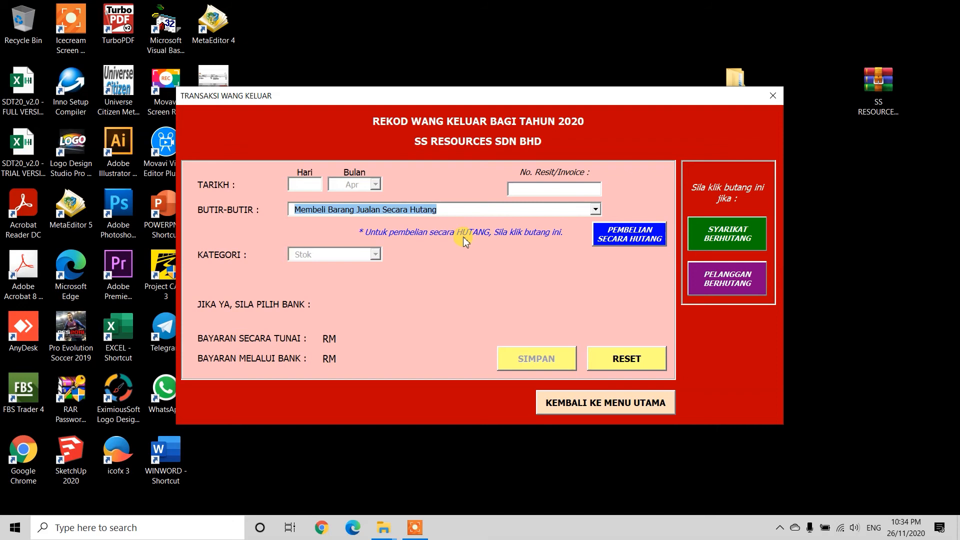
click(650, 235)
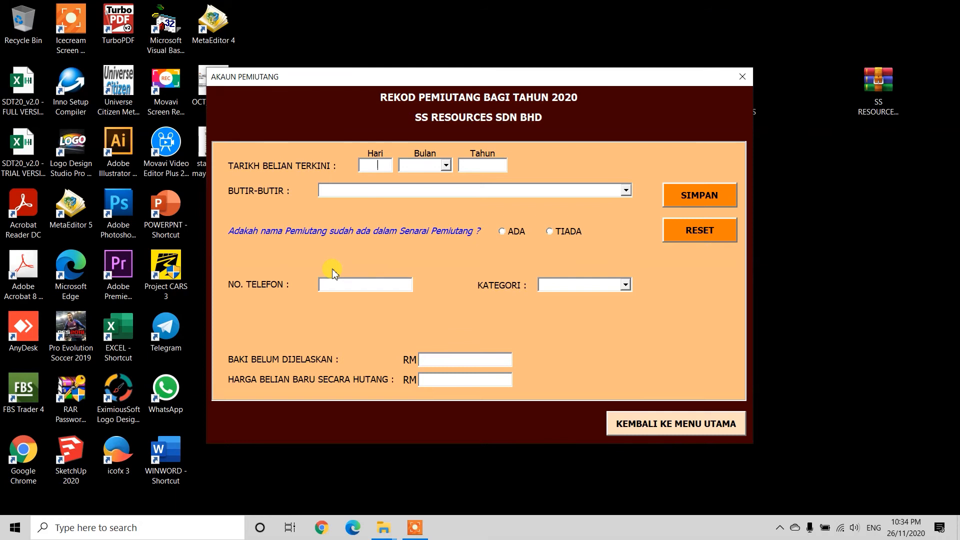
Step: Set the latest purchase date of the creditor record to 10 Apr 2020
text(10)
key(Tab)
text(Apr)
key(Tab)
text(2020)
key(Tab)
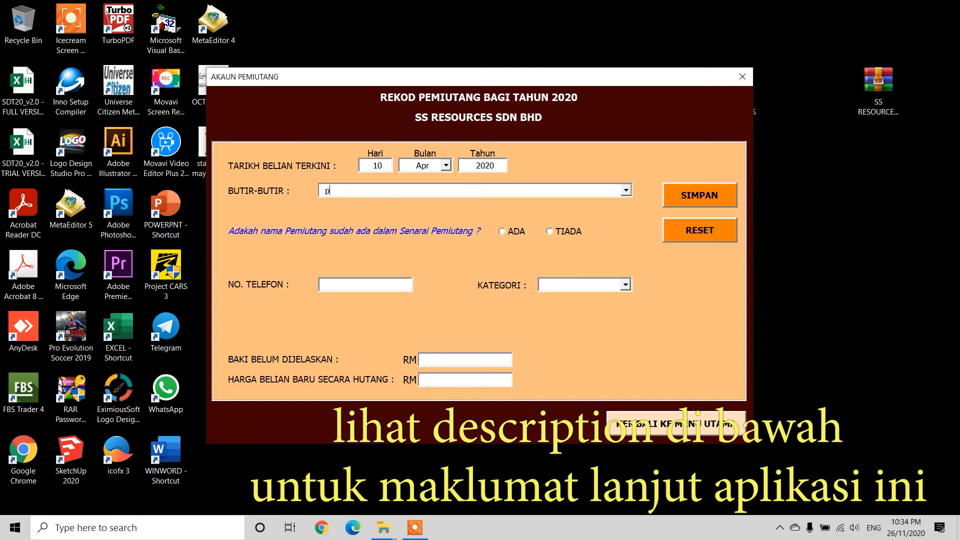
Step: Set the transaction details to "Hutang Peralatan Kedai Atau Pejabat"
text(per)
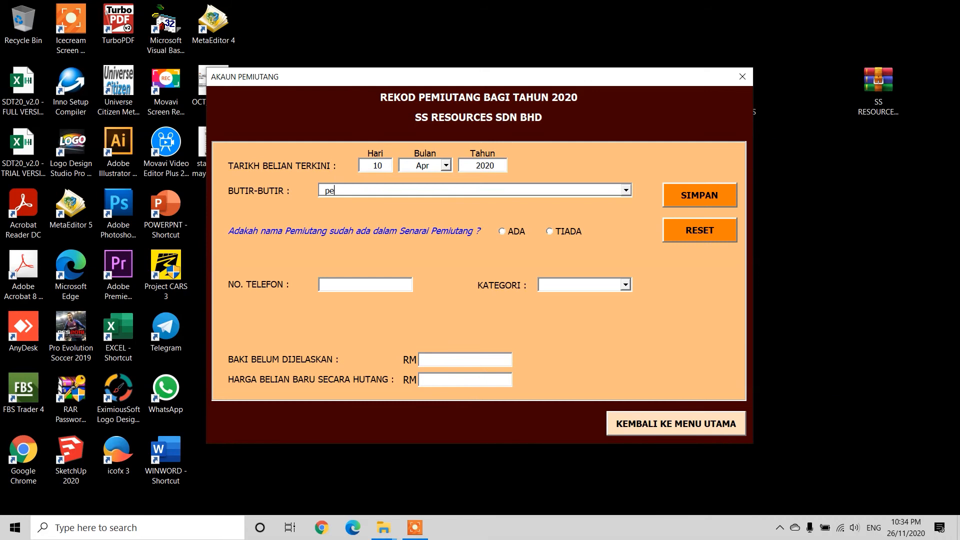
key(BackSpace)
key(BackSpace)
key(BackSpace)
key(Down)
key(Down)
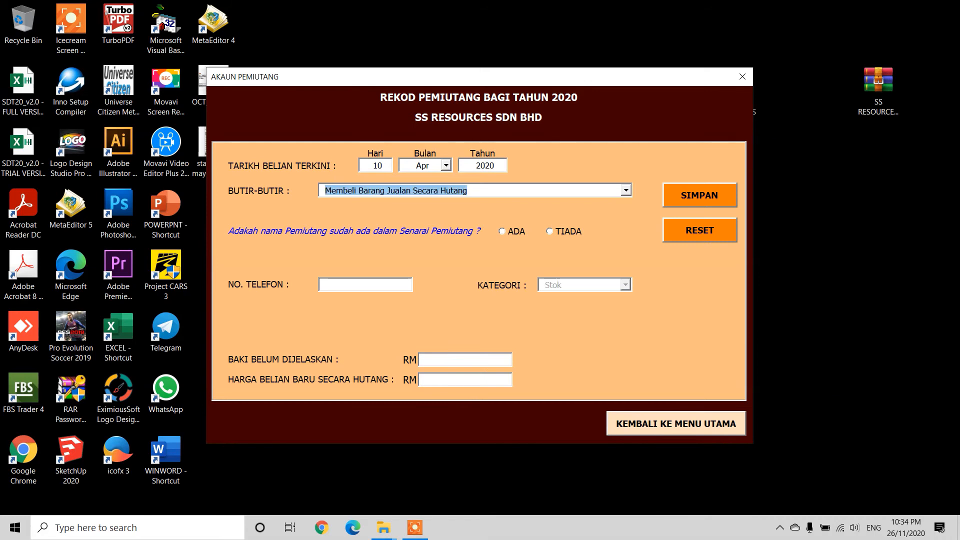
key(Down)
key(Down)
key(Down)
key(Down)
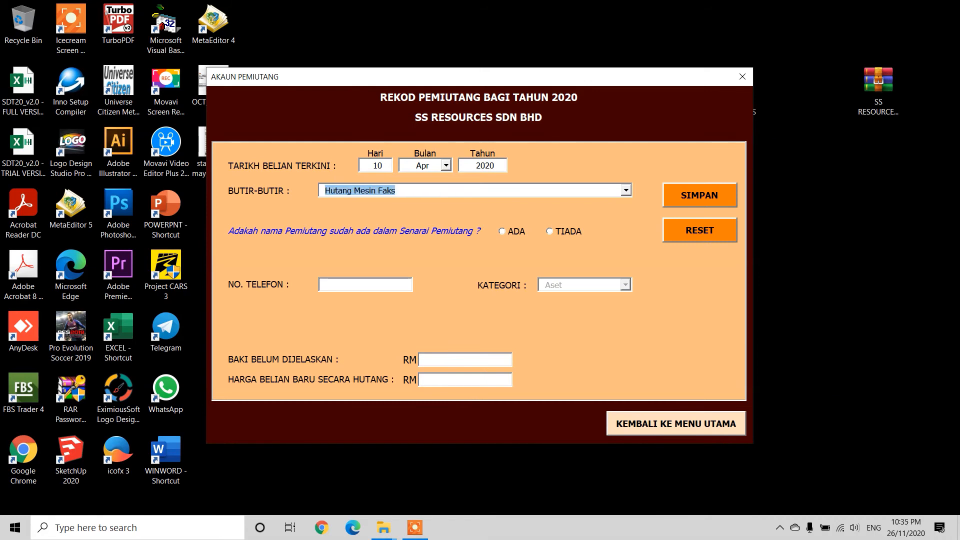
key(Up)
key(Up)
key(Up)
key(Up)
key(Down)
key(Down)
key(Down)
key(Down)
key(Down)
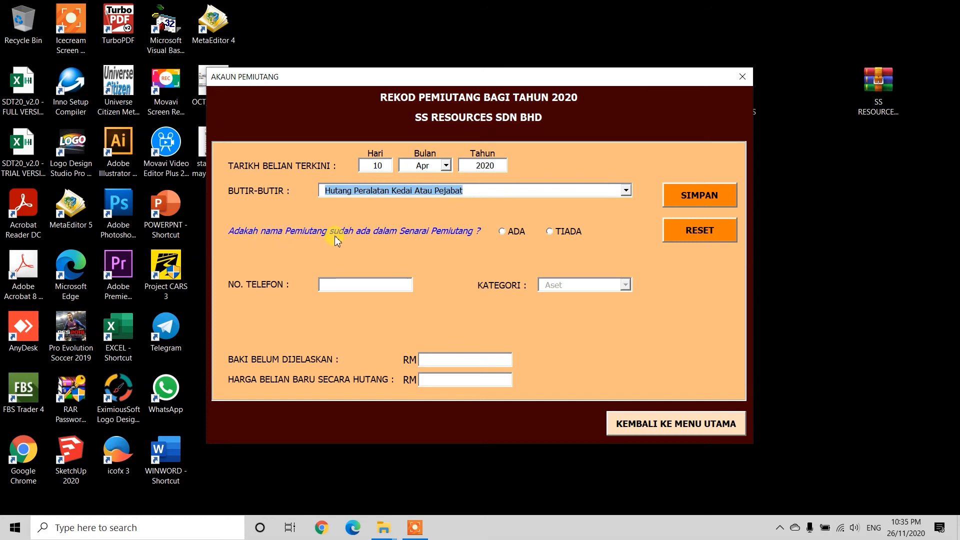
Step: Mark the creditor as TIADA in the creditor list and enter the name "Thai Shin Co."
click(553, 232)
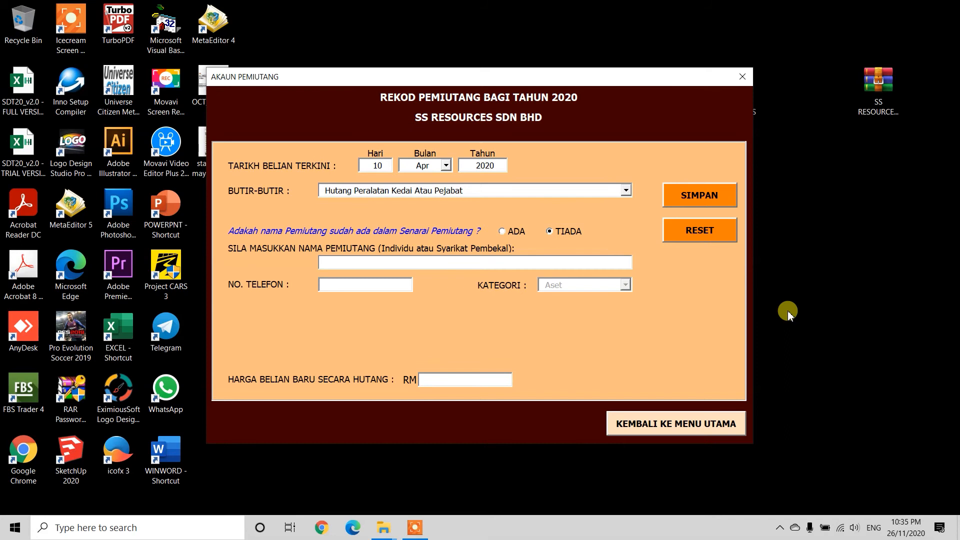
text(Thai)
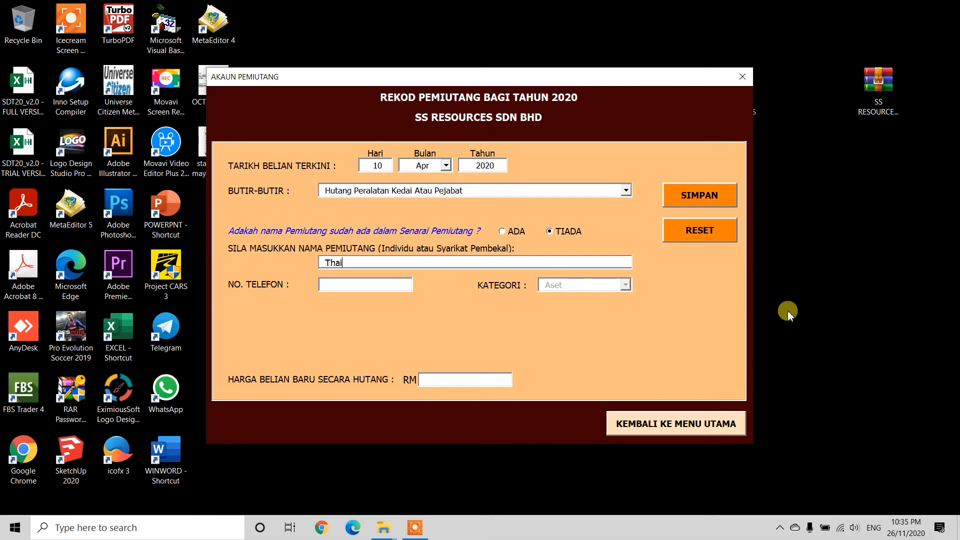
text( Shin Co.)
Step: Enter the equipment creditor's phone number and set the new credit purchase price to RM 800
click(379, 285)
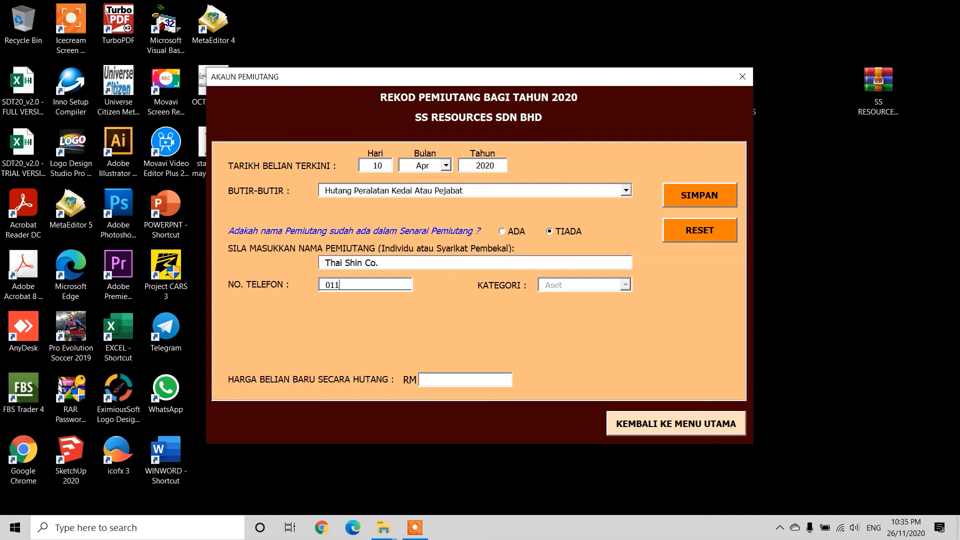
click(443, 381)
text(800)
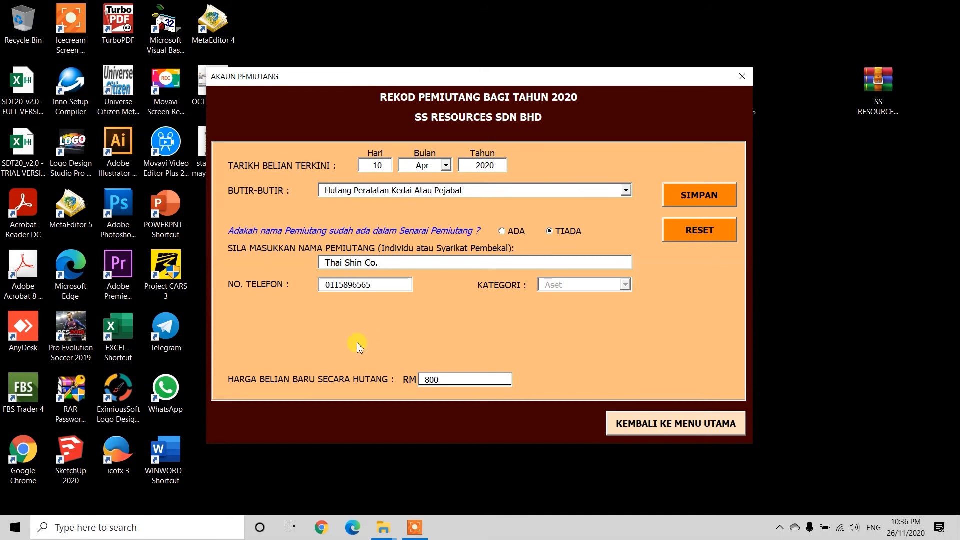
Step: Save the April creditor record and continue to the fixed asset record form
click(710, 197)
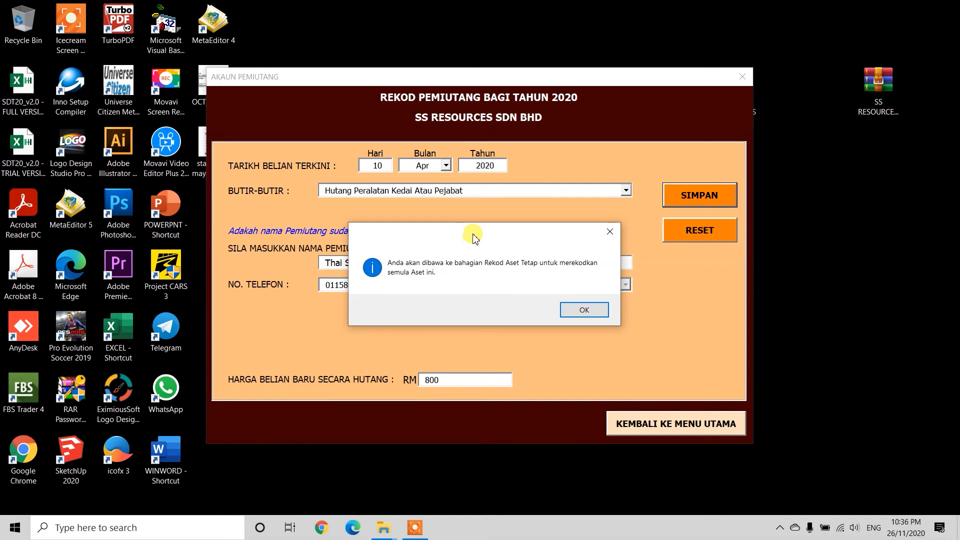
drag(474, 237, 448, 246)
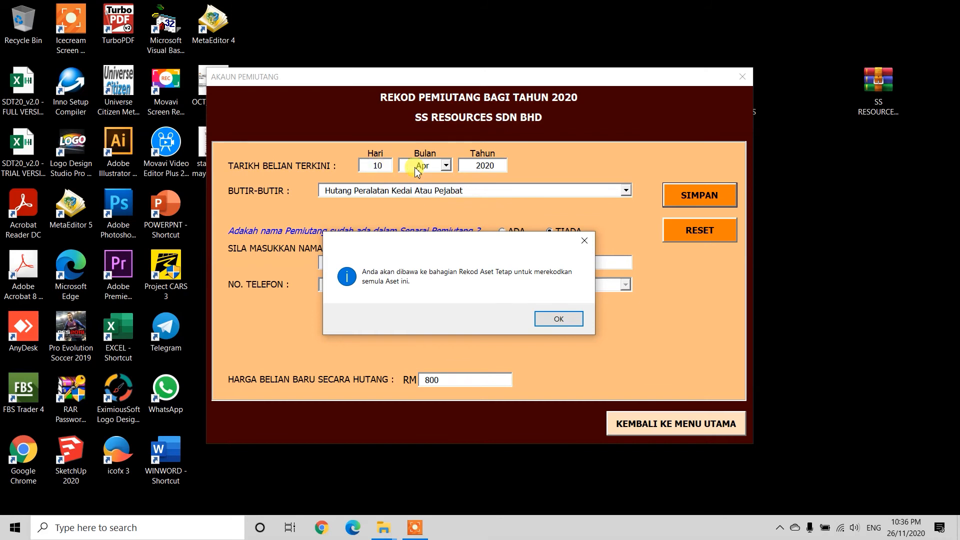
drag(430, 244, 463, 182)
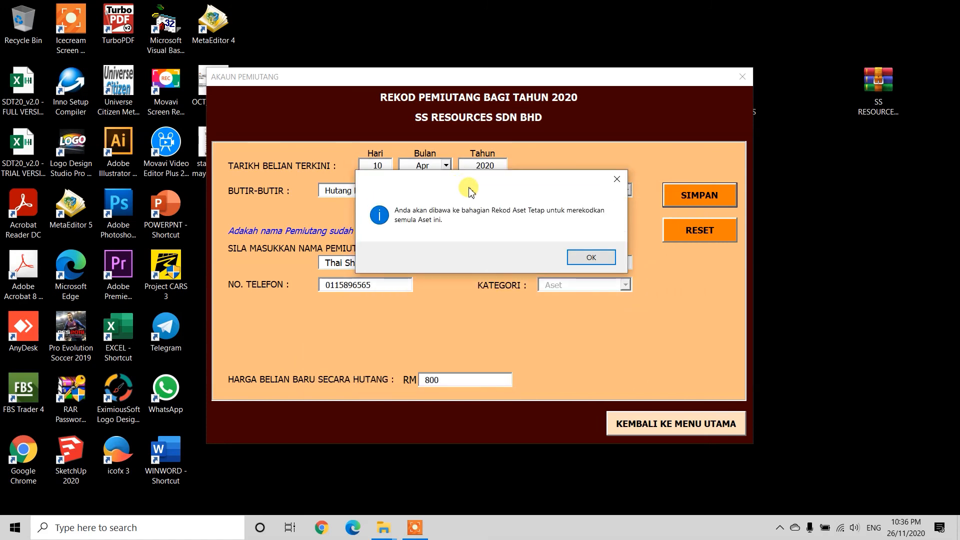
click(589, 258)
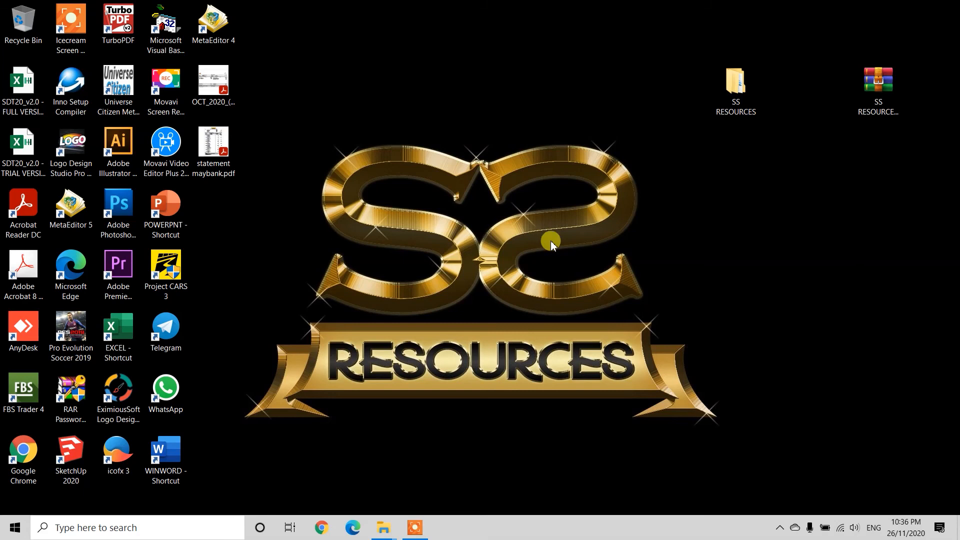
click(412, 530)
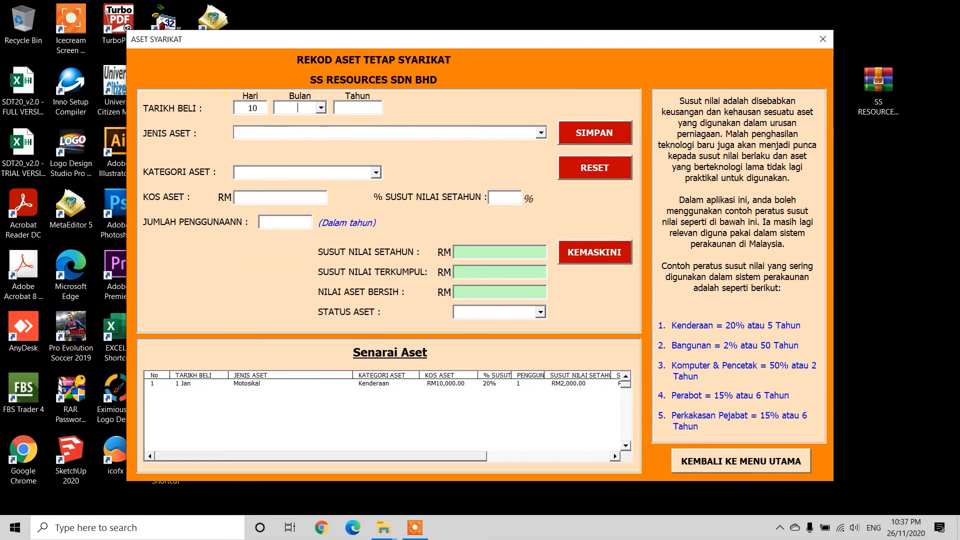
Step: Set the purchase month and year to Apr 2020 and the asset type to "Peralatan Kedai dan Jualan"
key(Down)
key(Down)
key(Down)
key(Tab)
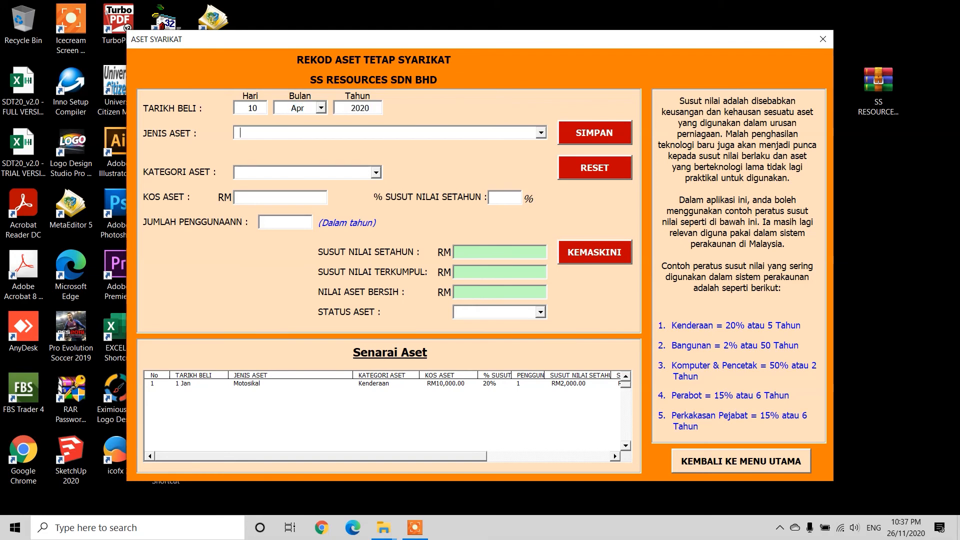
click(540, 133)
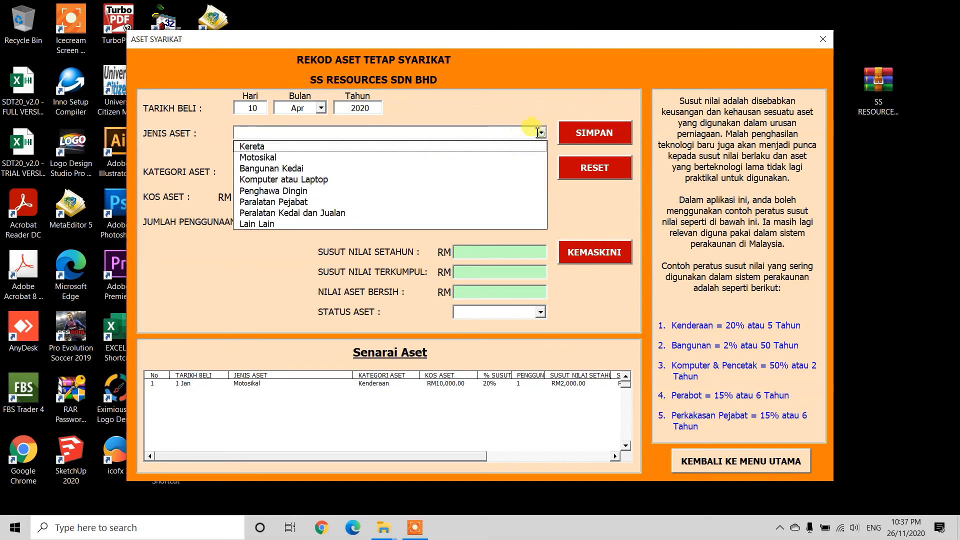
click(383, 214)
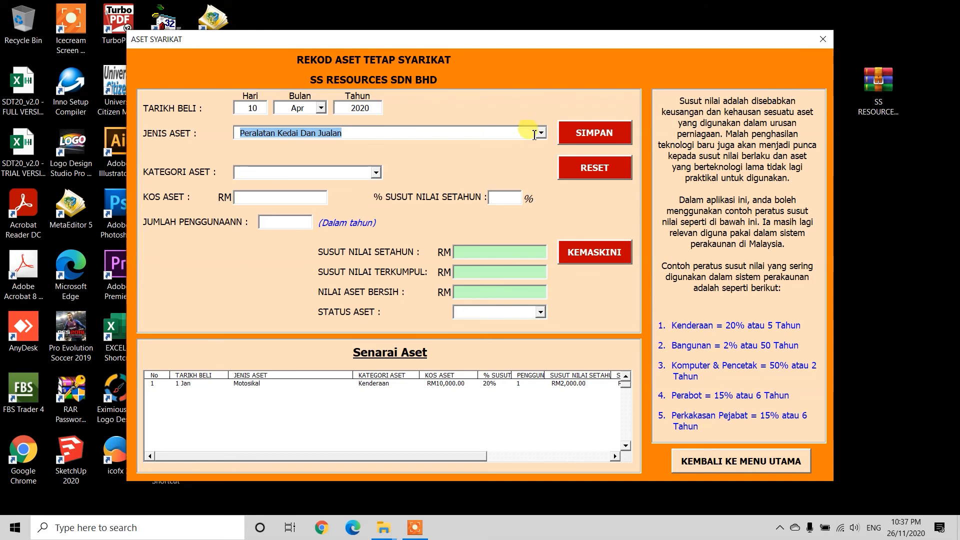
Step: Try "Lain Lain" as the asset type with its specification field, and switch back to "Peralatan Kedai dan Jualan"
click(540, 133)
click(375, 220)
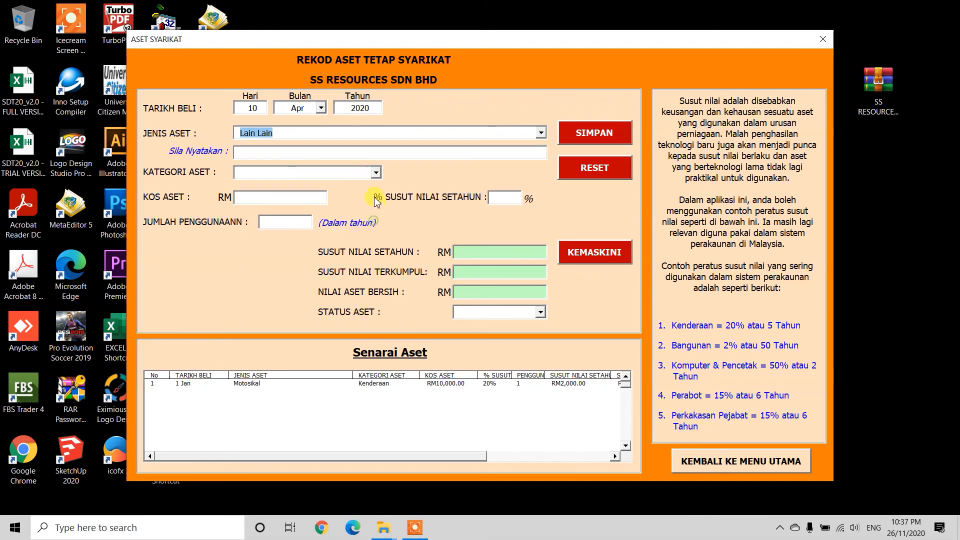
click(279, 153)
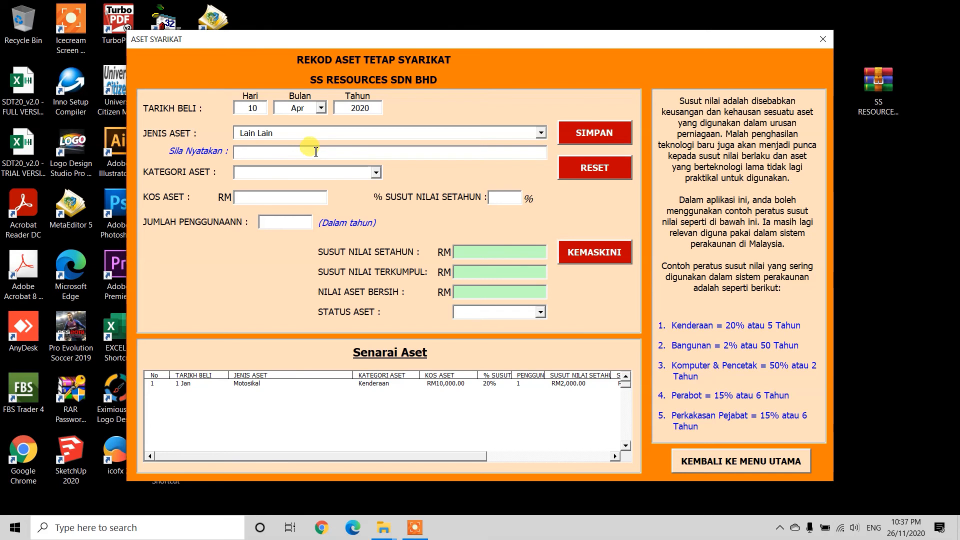
click(541, 133)
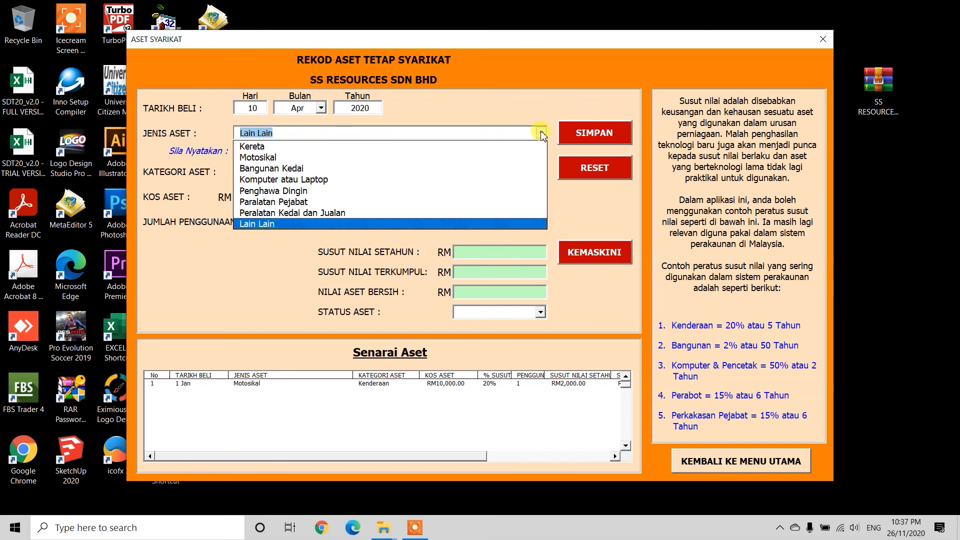
click(375, 213)
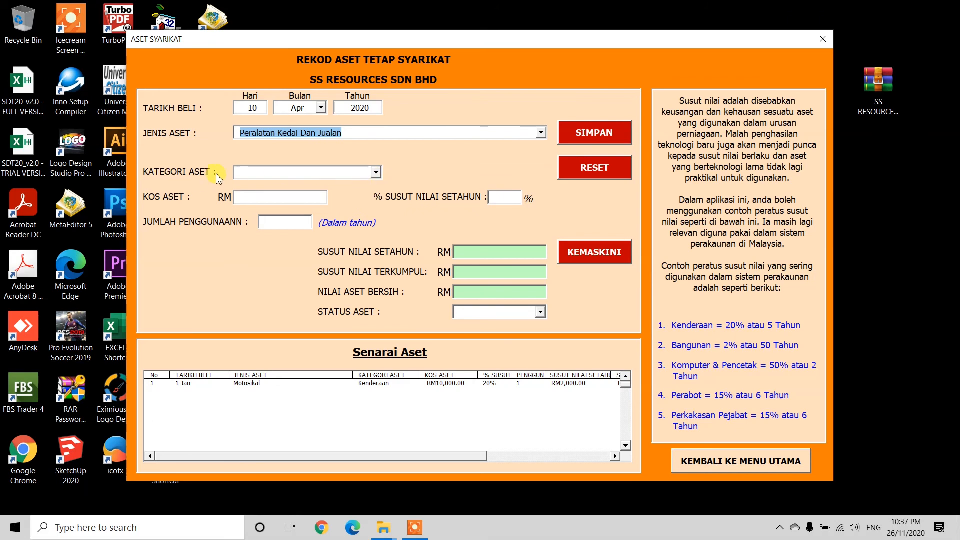
Step: Set the asset category to "Lekapan dan Kelengkapan" and the asset cost to RM 800
click(376, 173)
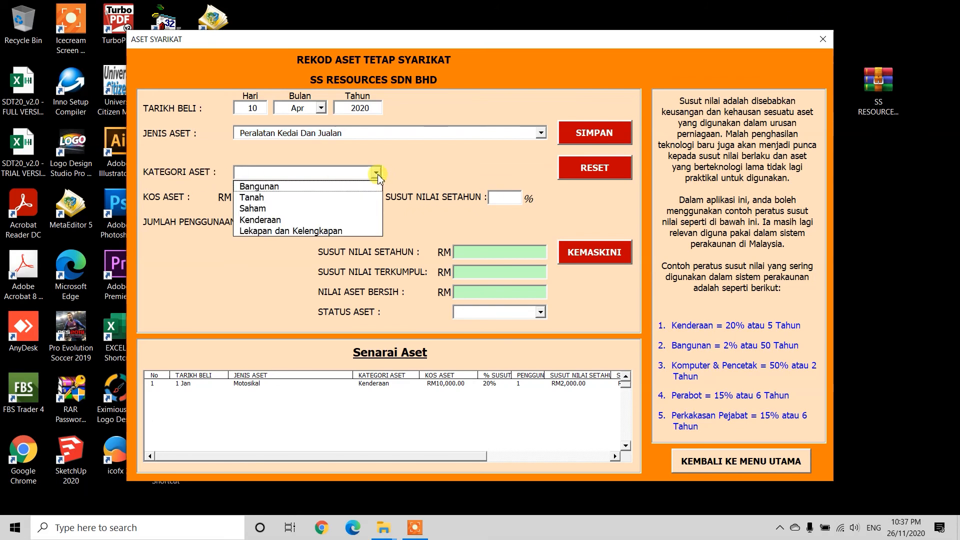
click(281, 231)
click(315, 198)
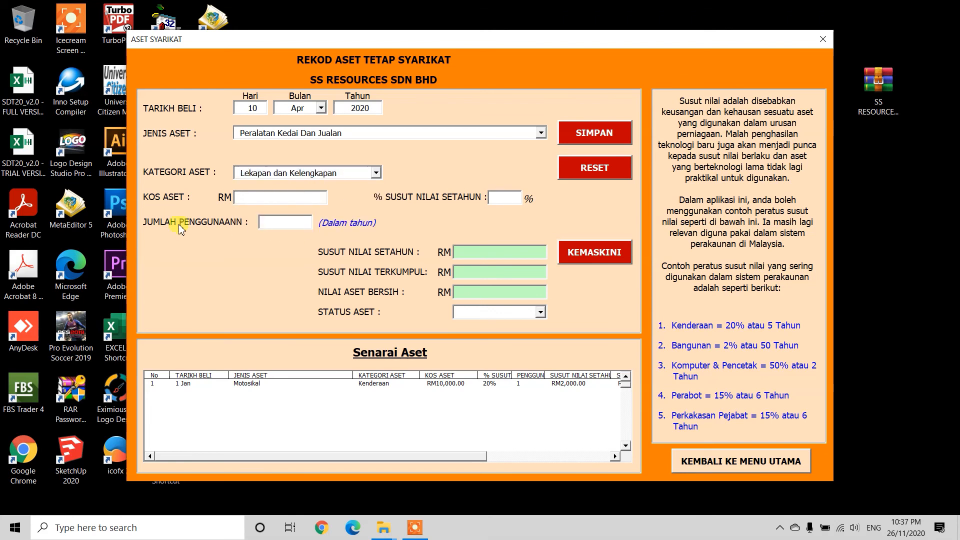
text(800)
Step: Set the asset's annual depreciation rate to 15% and its usage to 0 years
click(511, 201)
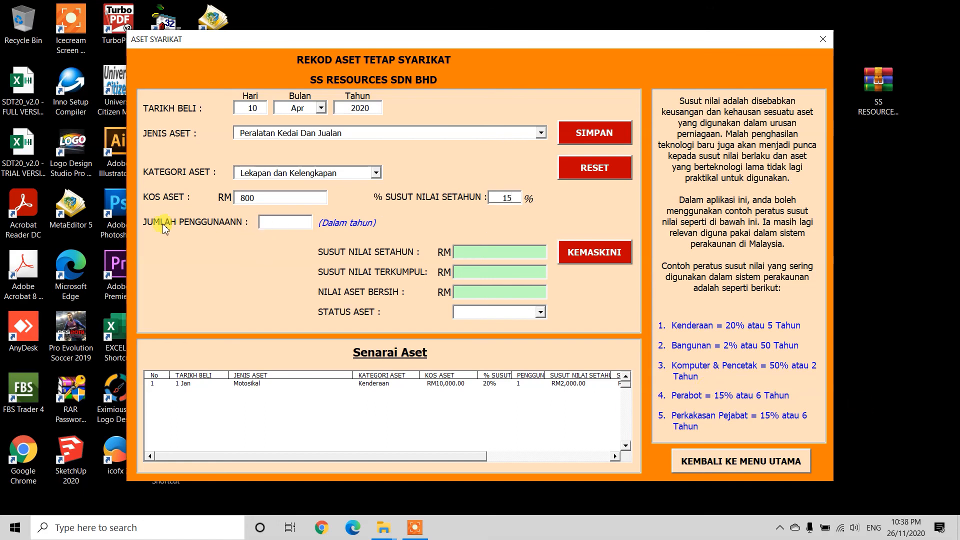
click(279, 223)
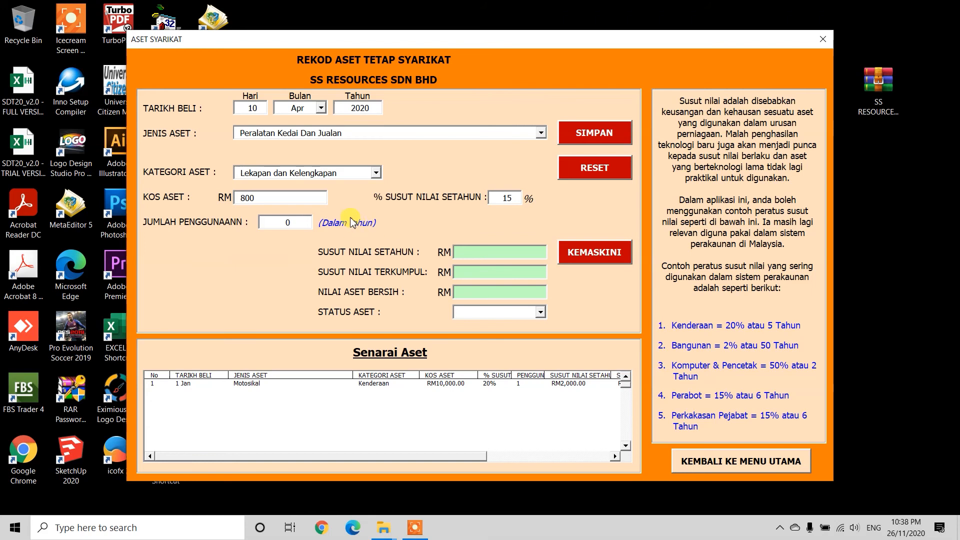
mouse_move(445, 455)
mouse_down()
mouse_move(533, 460)
mouse_move(461, 455)
mouse_up()
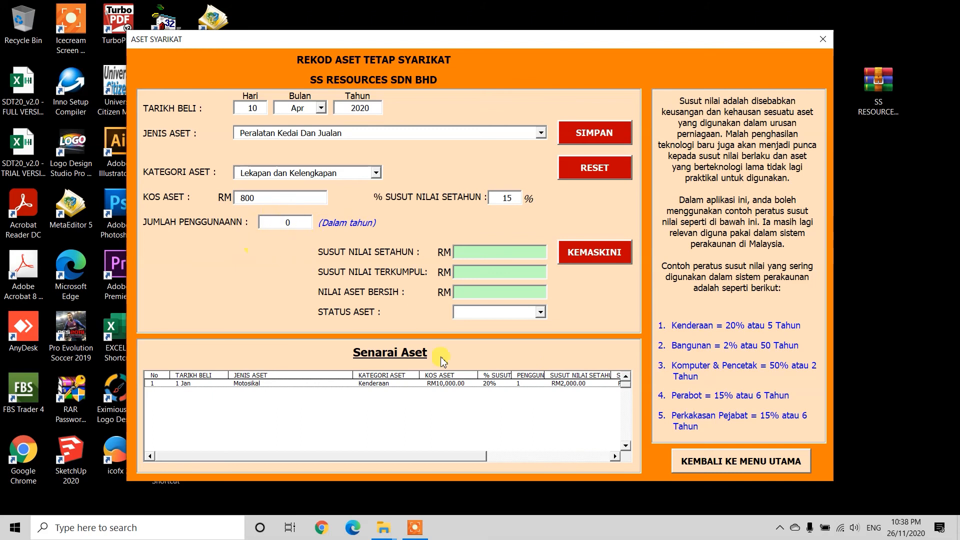
Step: Set the asset status to "Masih Digunakan" and save the fixed asset record
click(541, 314)
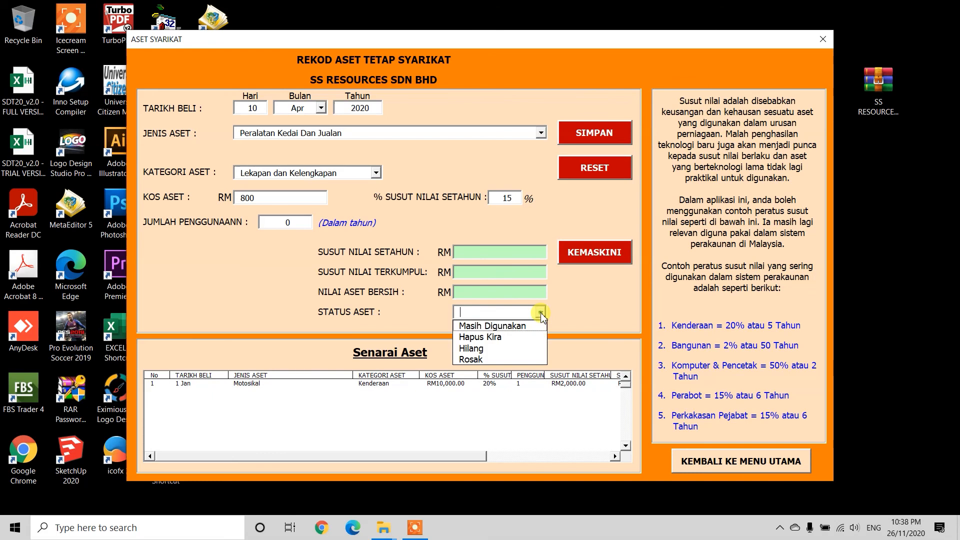
click(516, 330)
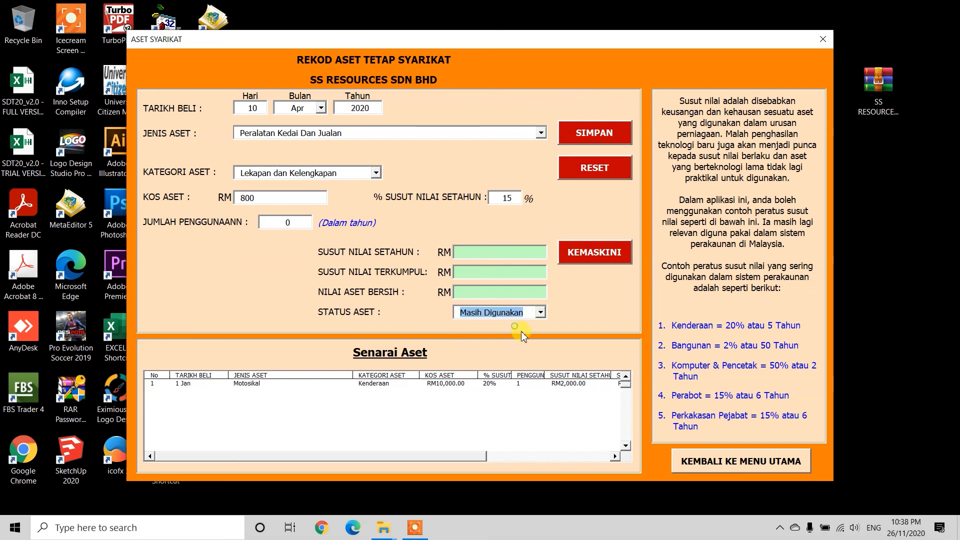
click(605, 135)
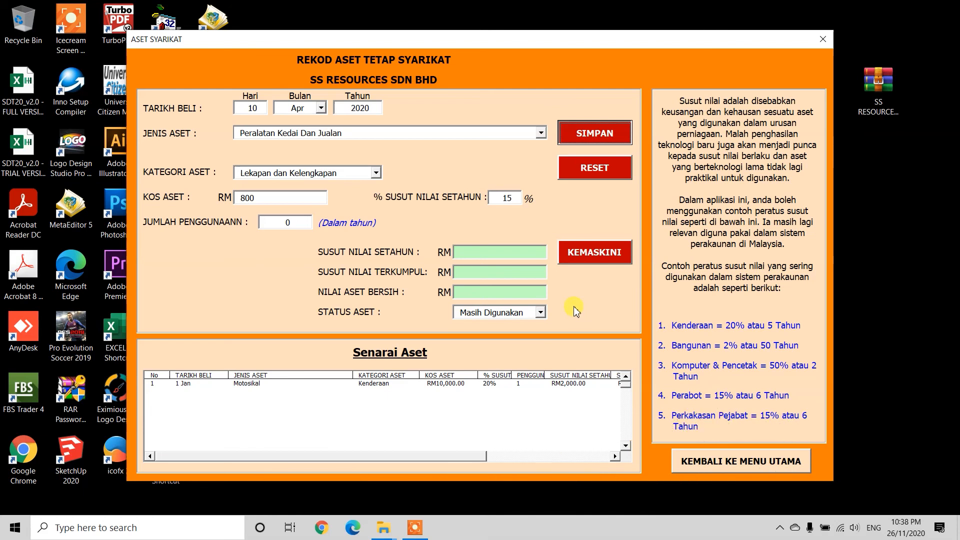
key(Return)
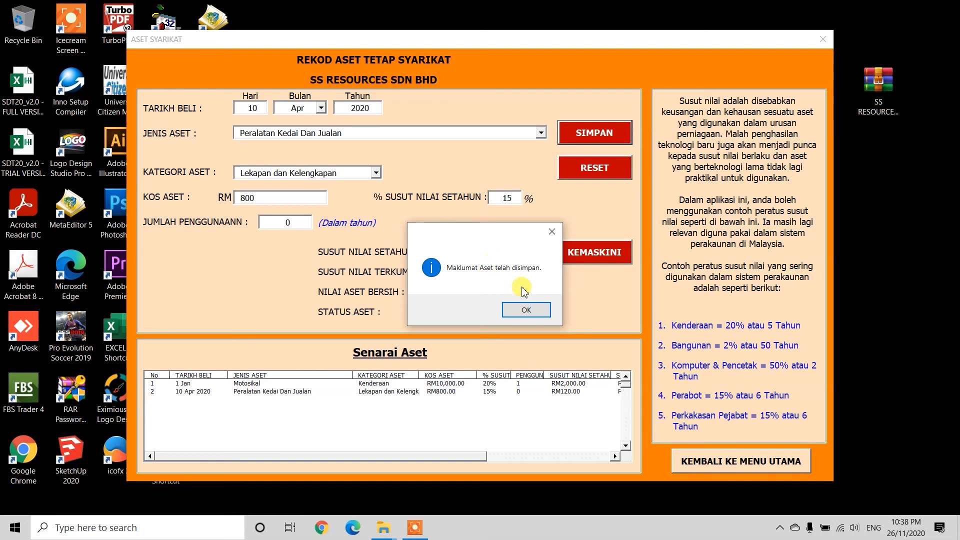
click(527, 310)
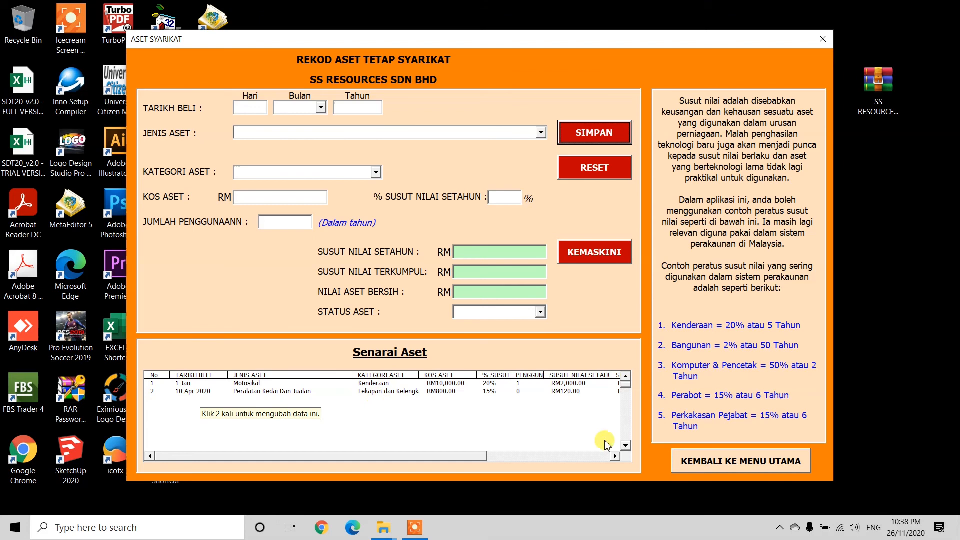
Step: Leave the fixed asset form and examine the 2020 trial balance (Imbangan Duga), including its fixed assets and totals
click(749, 464)
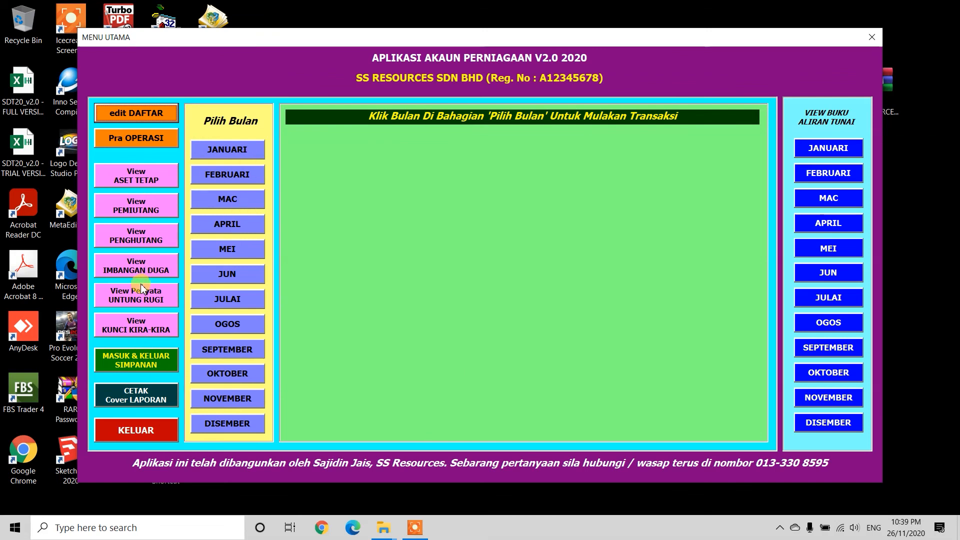
click(136, 268)
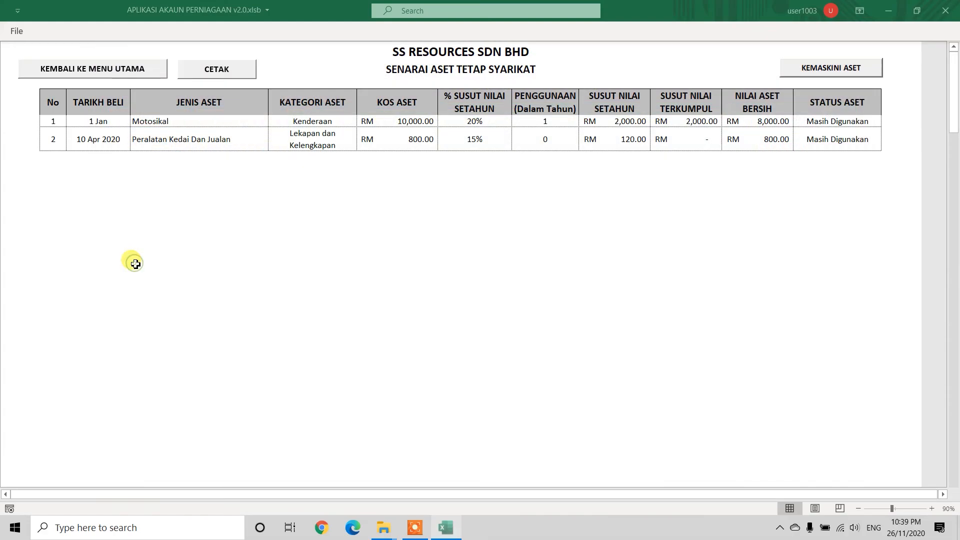
scroll(350, 295, down, 10)
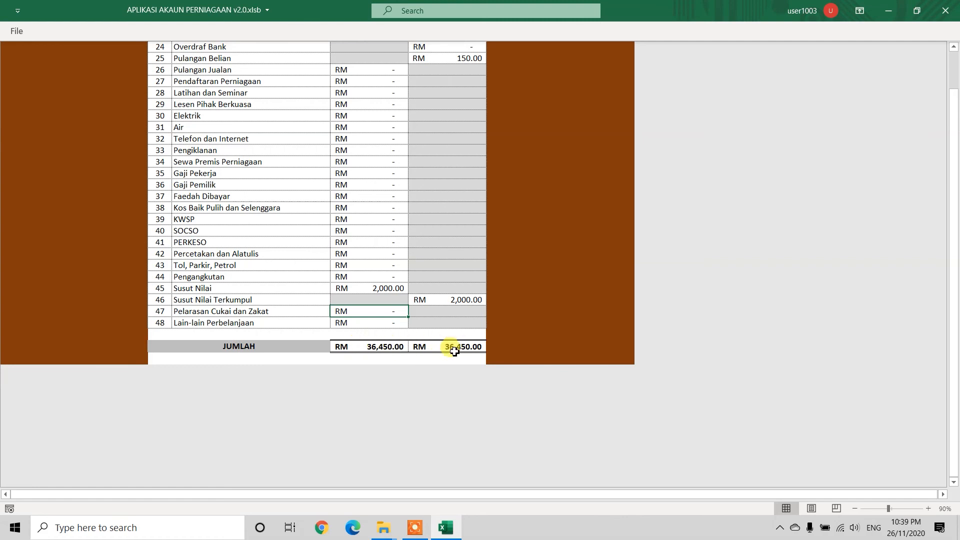
scroll(373, 357, up, 1)
scroll(373, 357, up, 10)
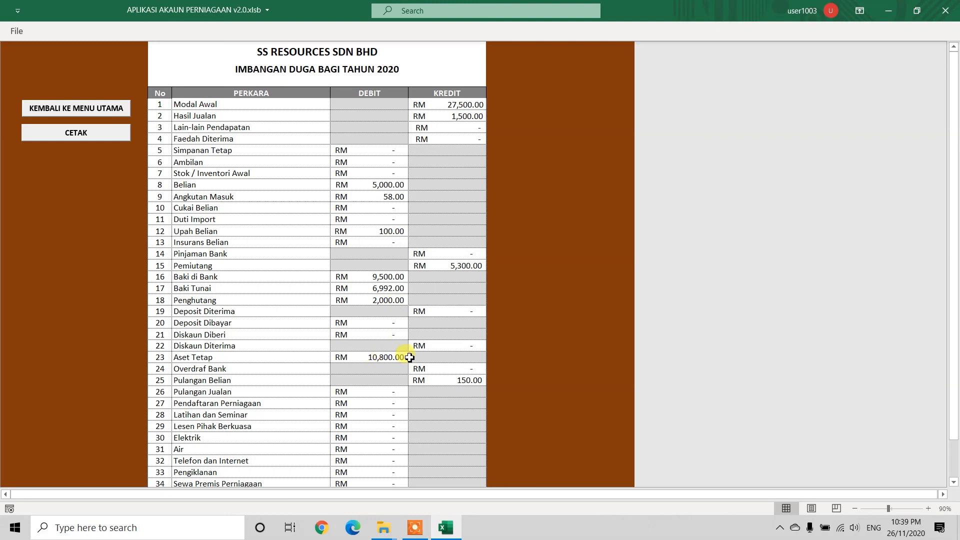
Step: Examine the profit and loss statement (Penyata Untung Rugi), from sales and cost of sales down to depreciation and net profit
click(112, 112)
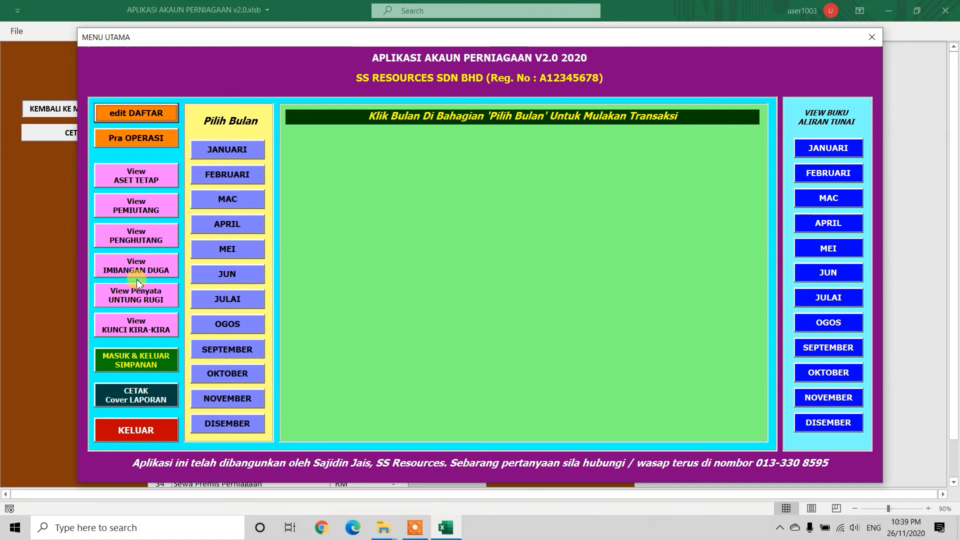
click(135, 299)
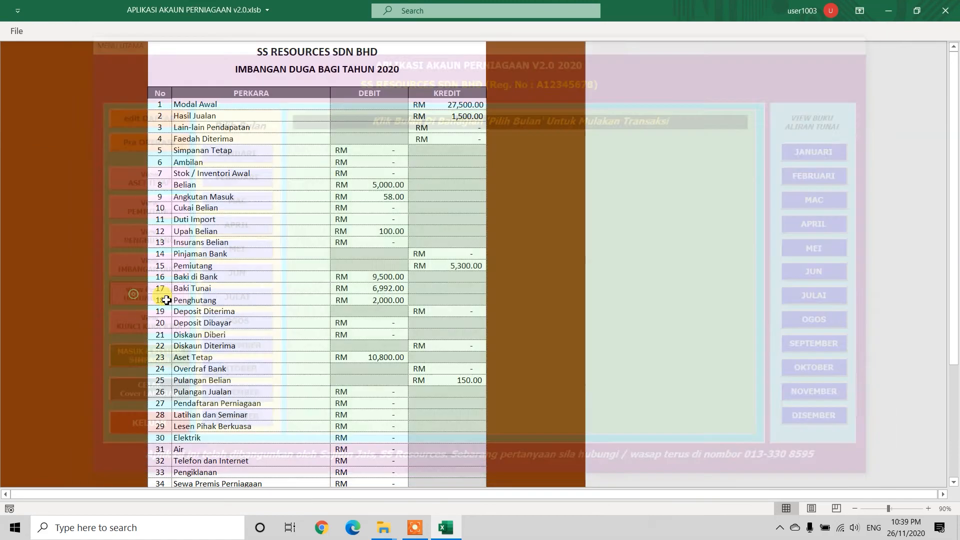
scroll(418, 279, down, 2)
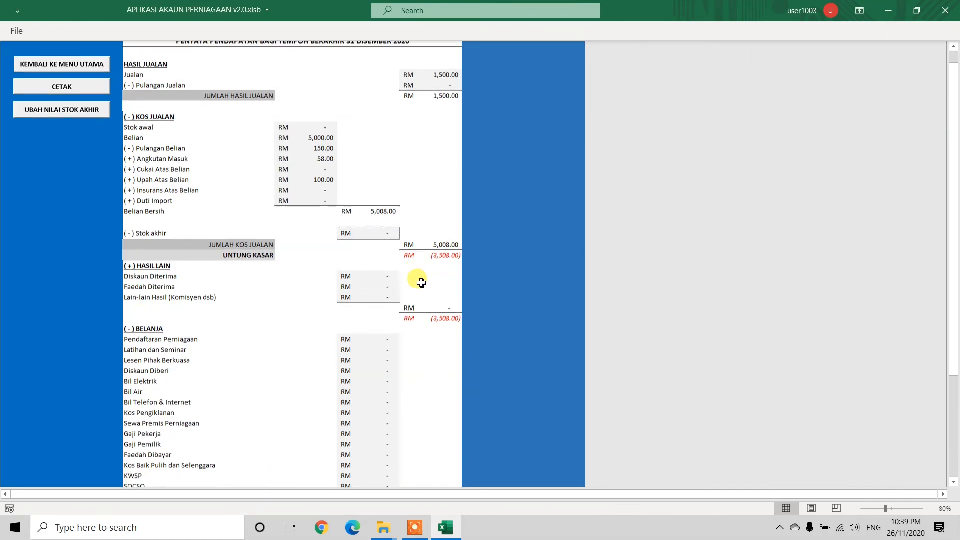
scroll(413, 278, up, 2)
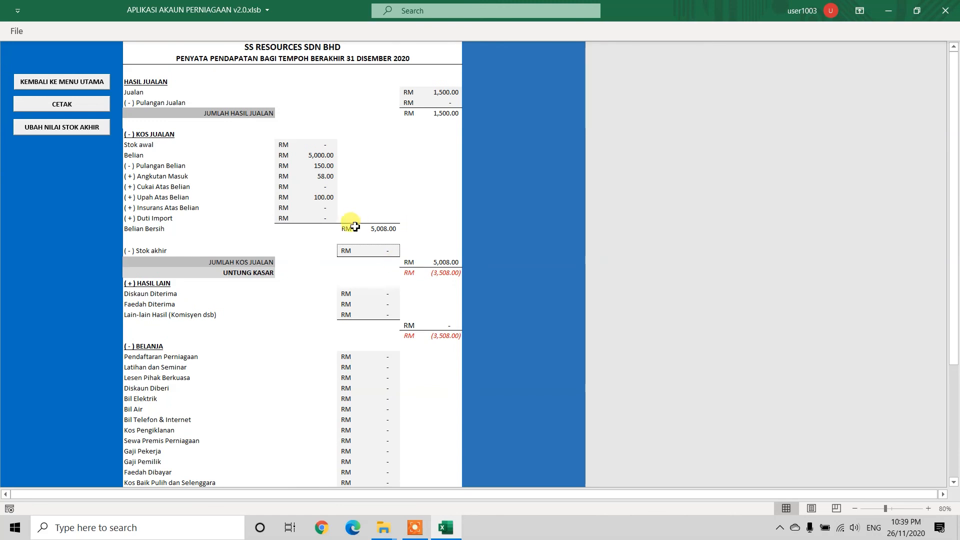
scroll(384, 296, down, 6)
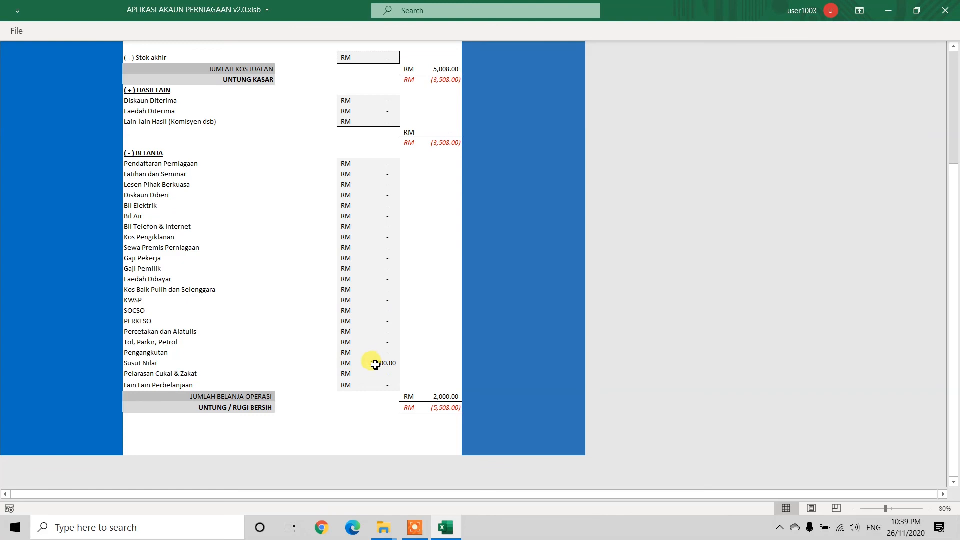
scroll(354, 364, up, 5)
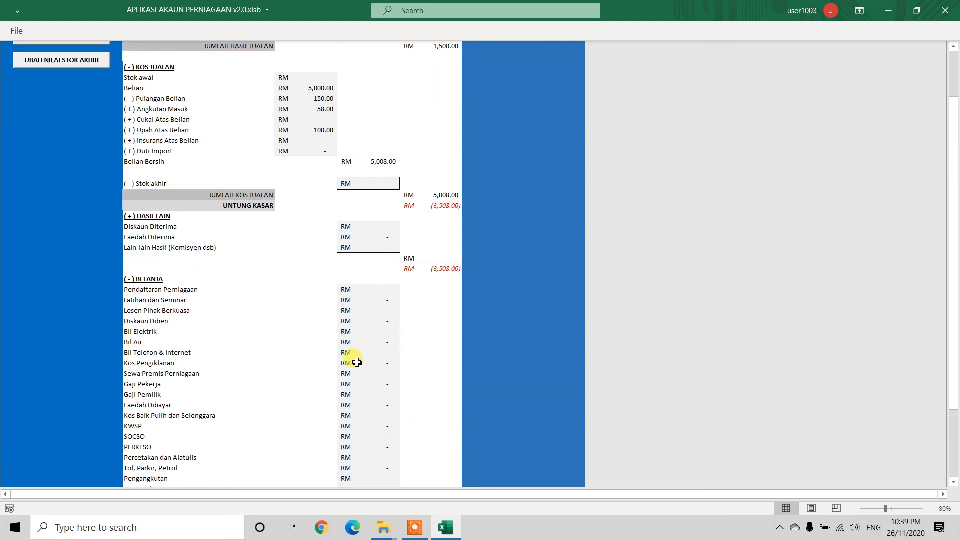
scroll(398, 386, down, 4)
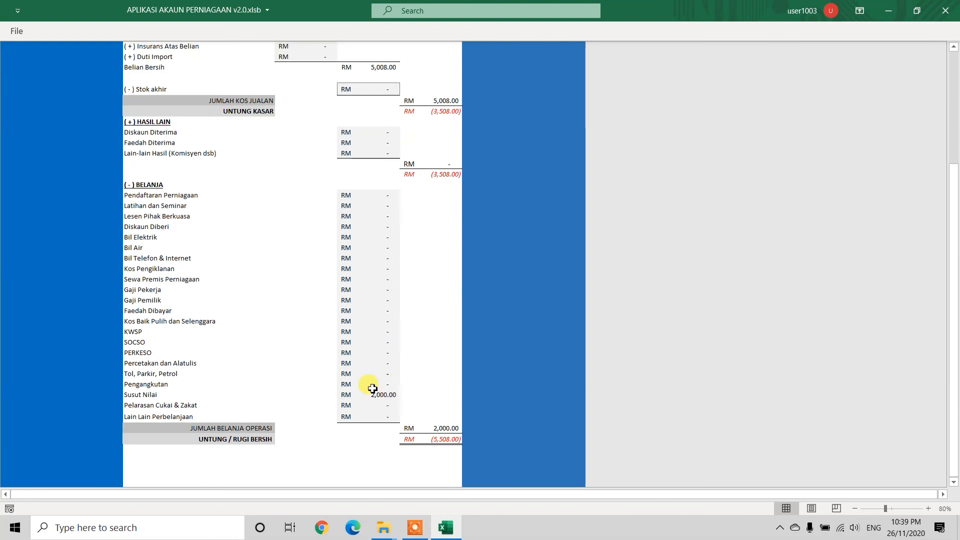
scroll(375, 381, up, 6)
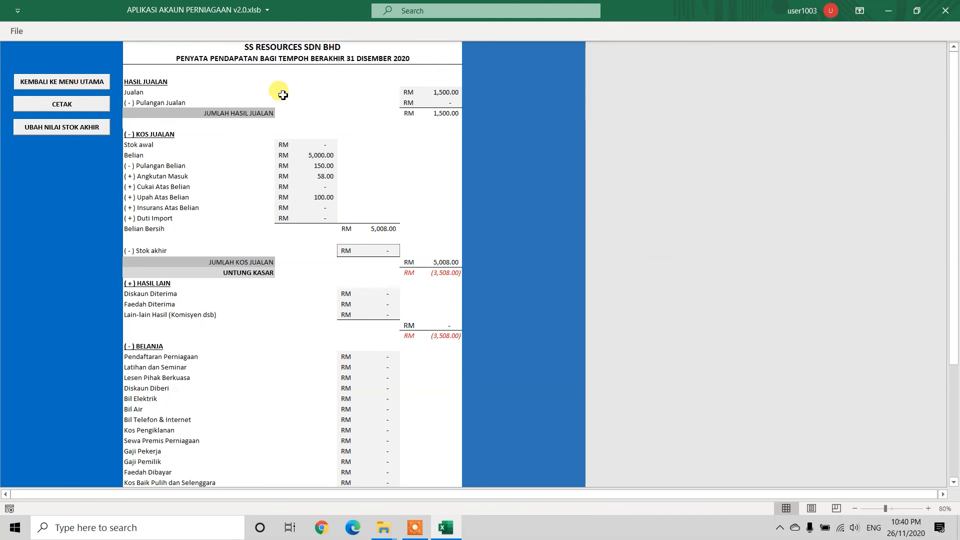
Step: Review the balance sheet (Kunci Kira-Kira) for the period ending 31 Disember 2020 and return to the main menu
click(74, 85)
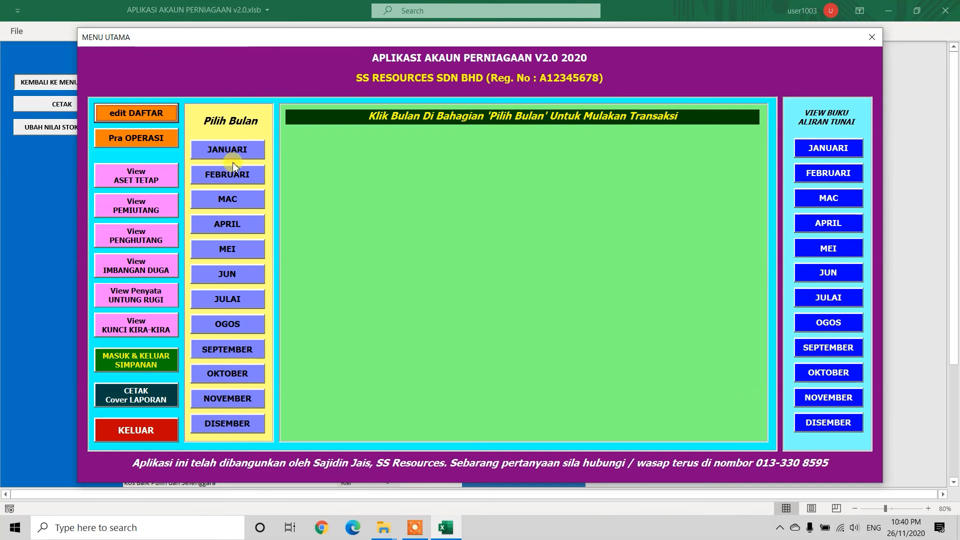
click(129, 330)
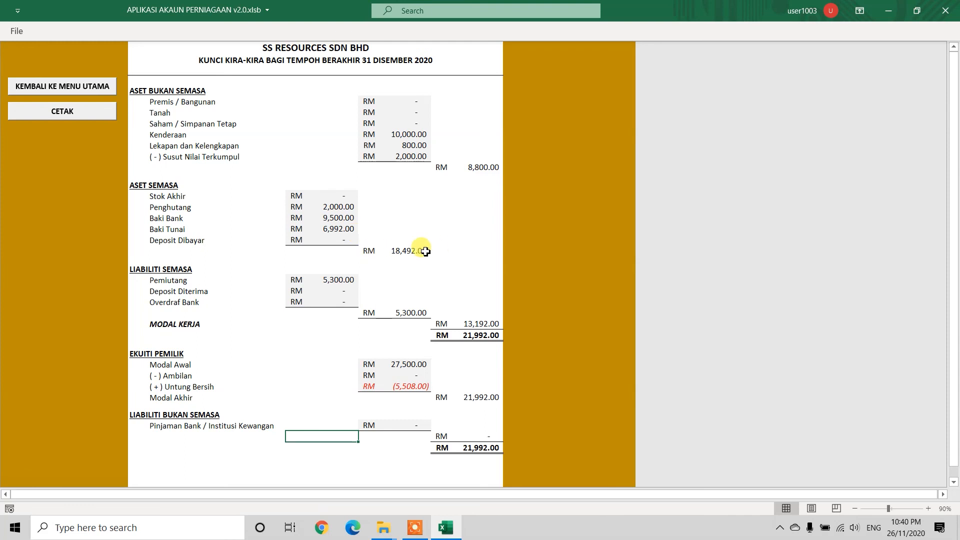
click(82, 87)
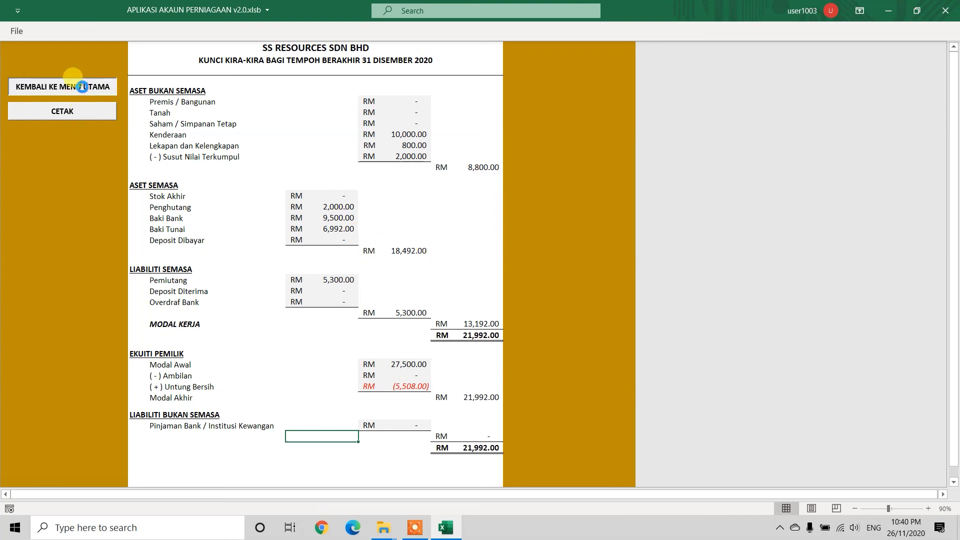